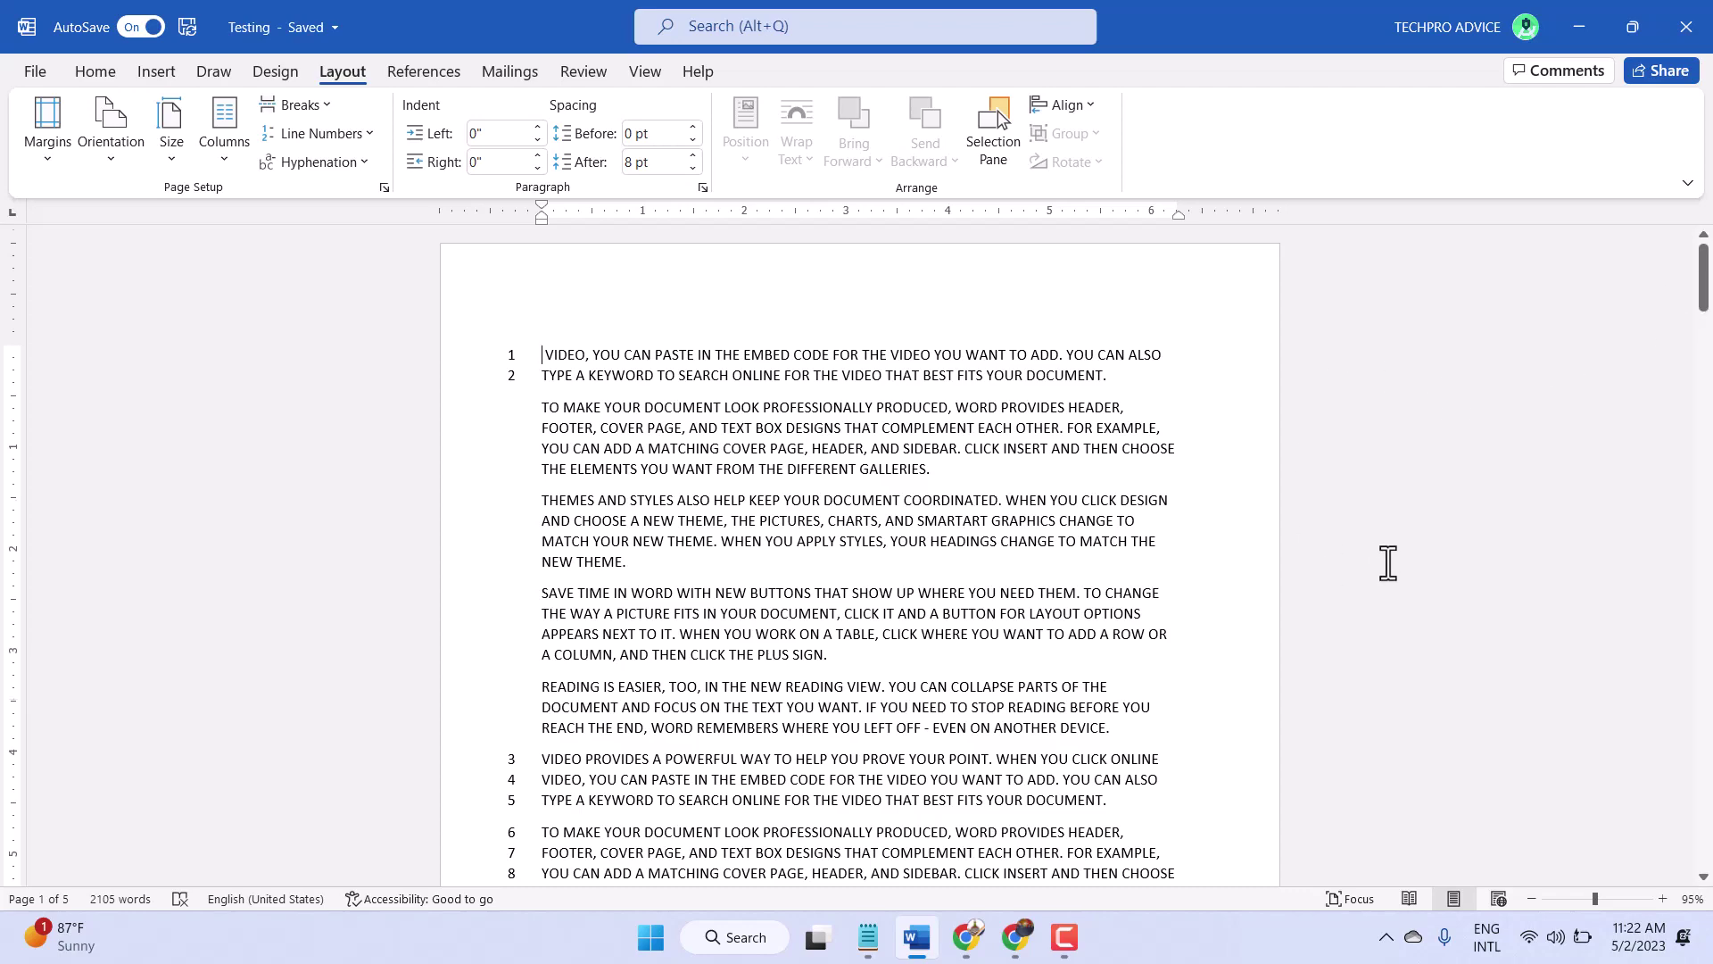
scroll(1386, 562, down, 5)
scroll(1387, 563, down, 5)
scroll(1386, 563, down, 5)
scroll(1387, 562, down, 5)
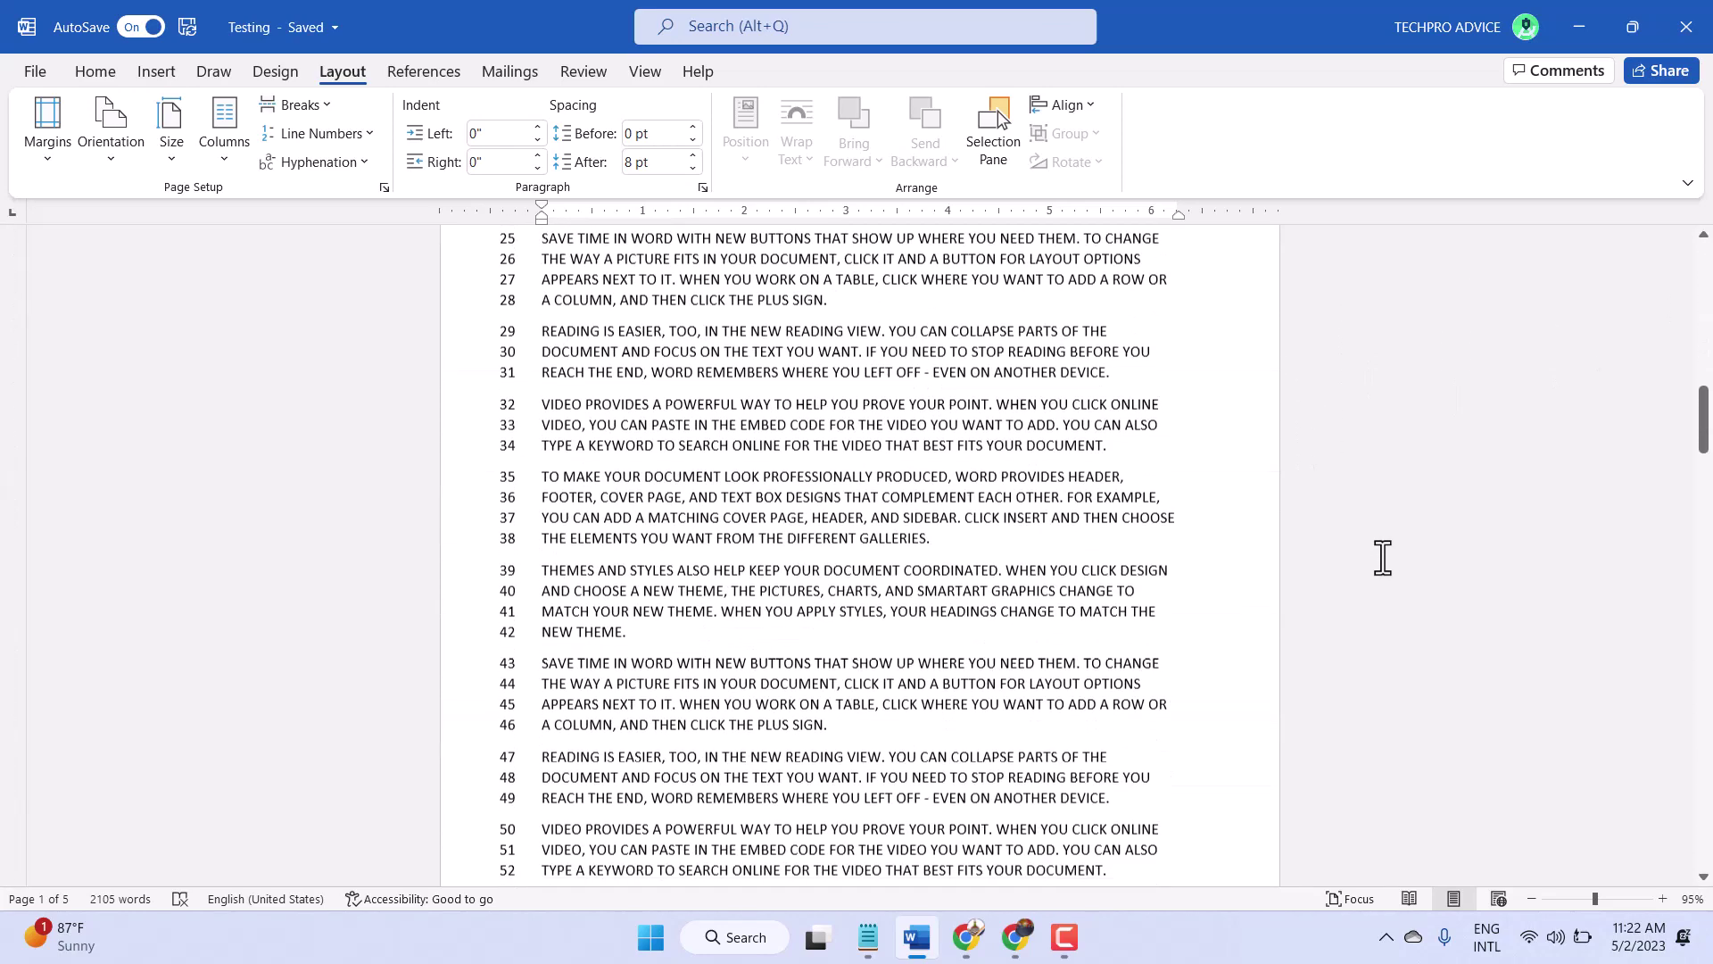
scroll(1387, 562, down, 5)
scroll(1385, 559, down, 4)
scroll(1382, 557, down, 5)
scroll(1382, 557, down, 5)
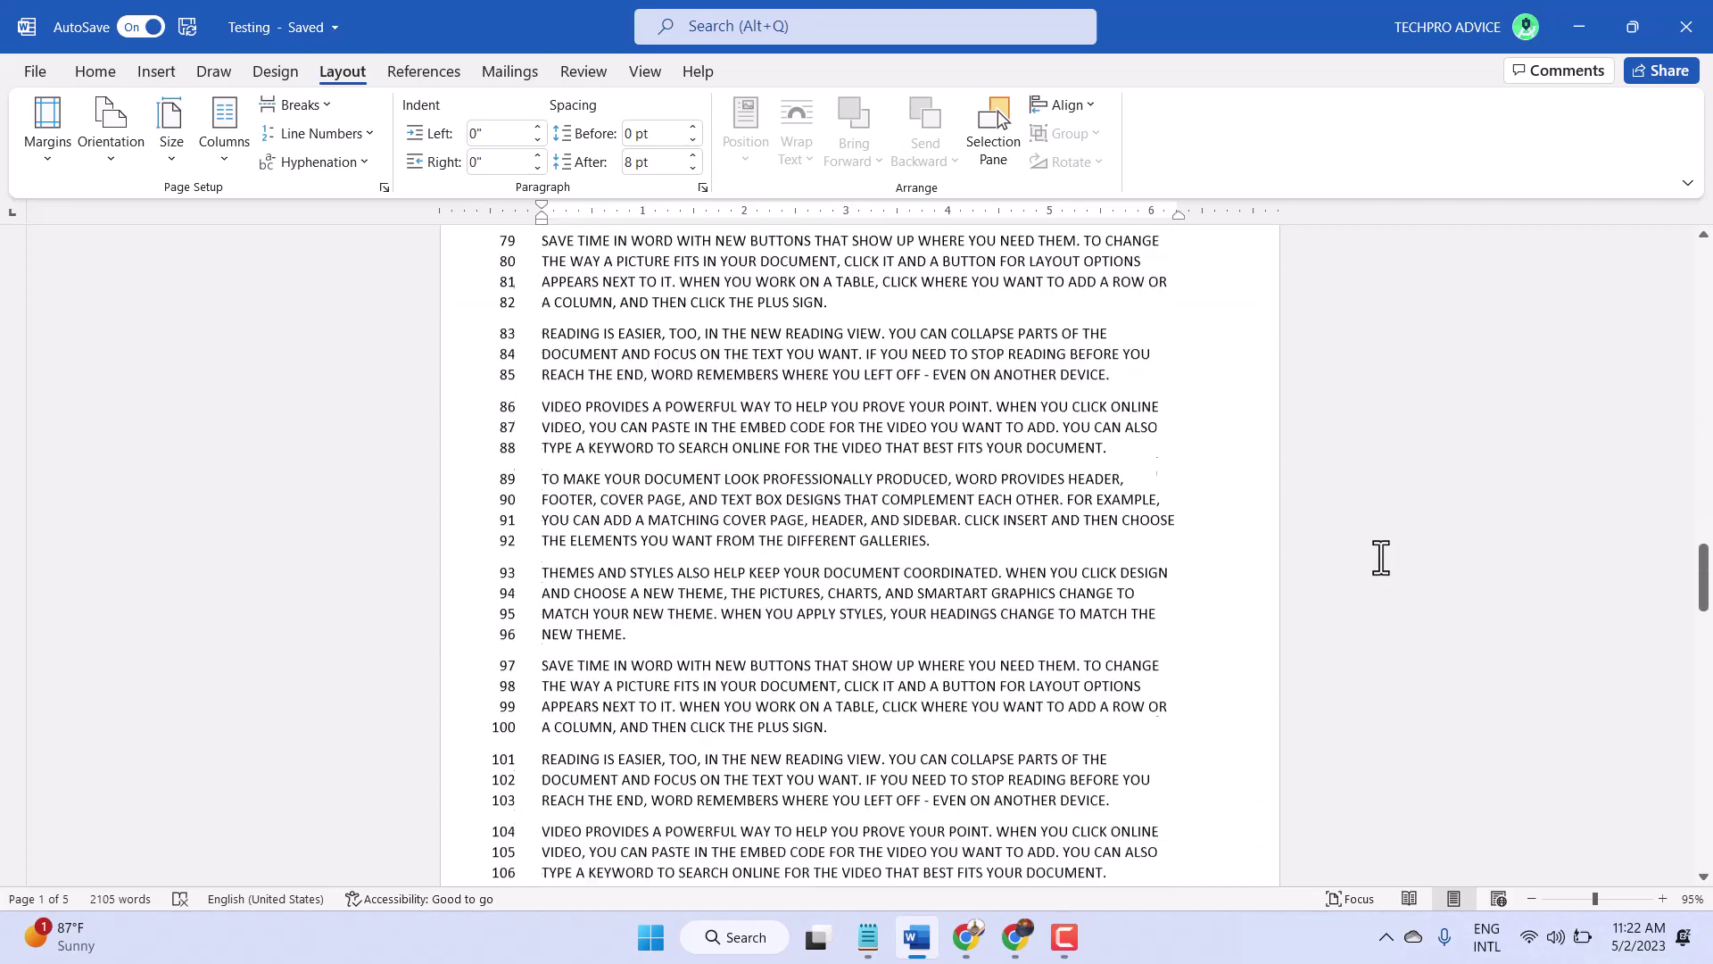
scroll(1382, 557, down, 5)
scroll(1382, 556, down, 4)
scroll(1381, 557, down, 5)
scroll(1379, 558, down, 4)
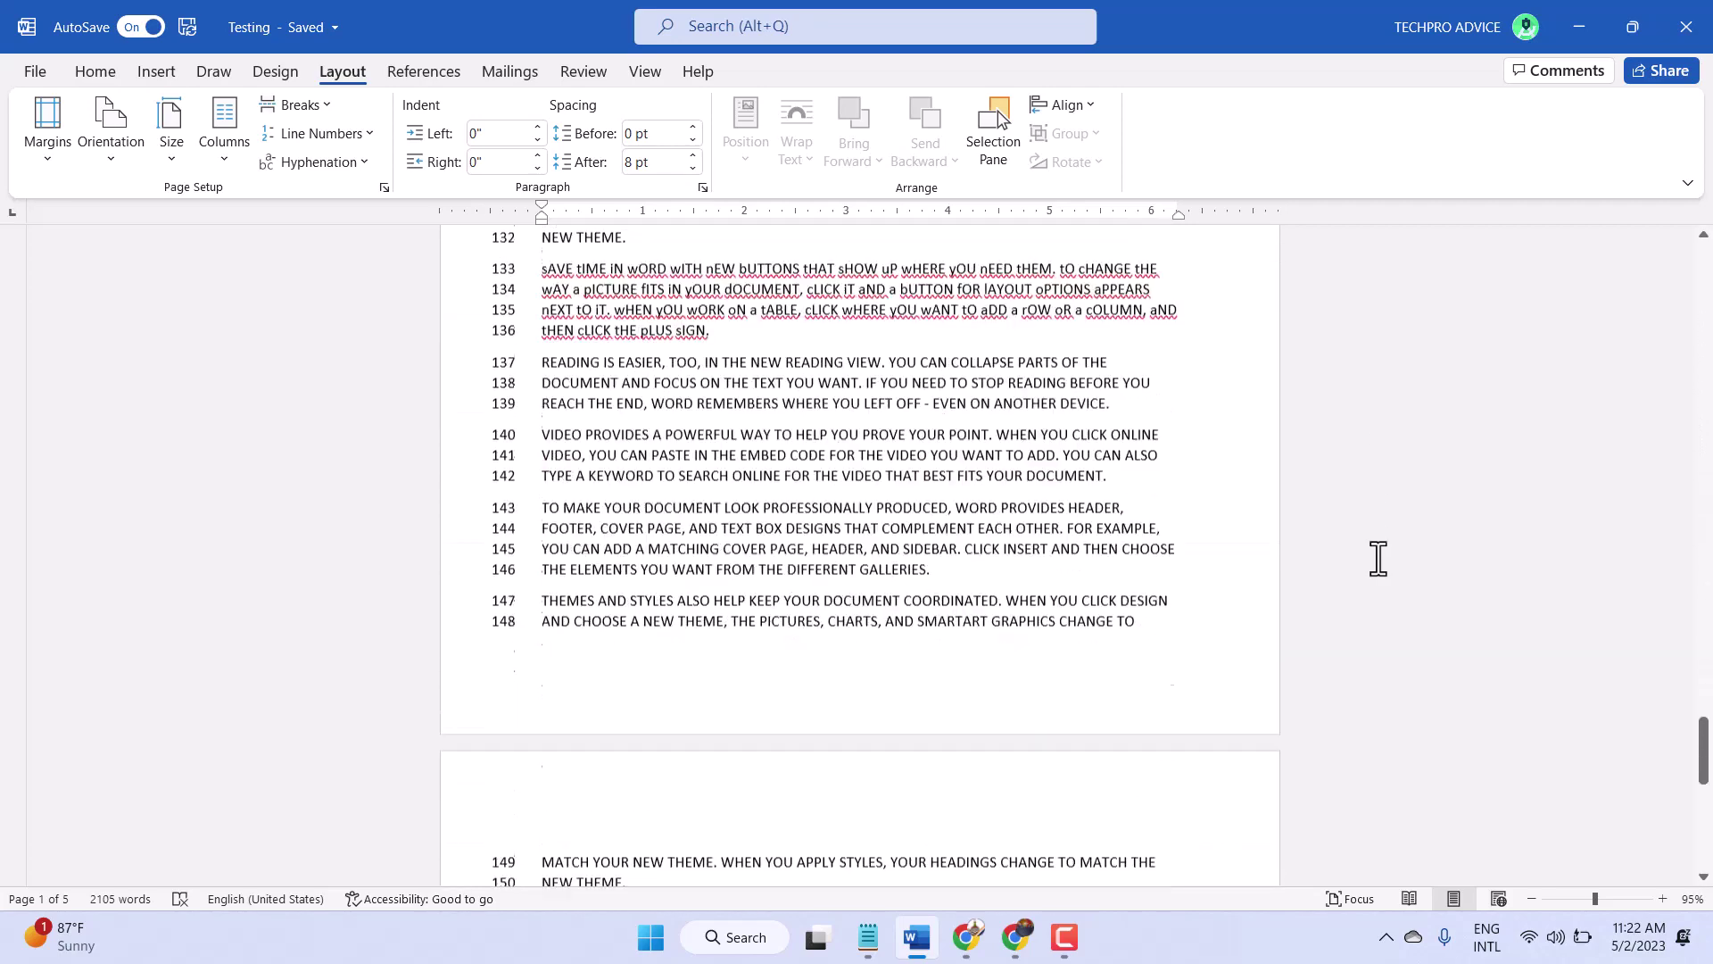
scroll(1366, 616, down, 3)
scroll(1364, 624, down, 3)
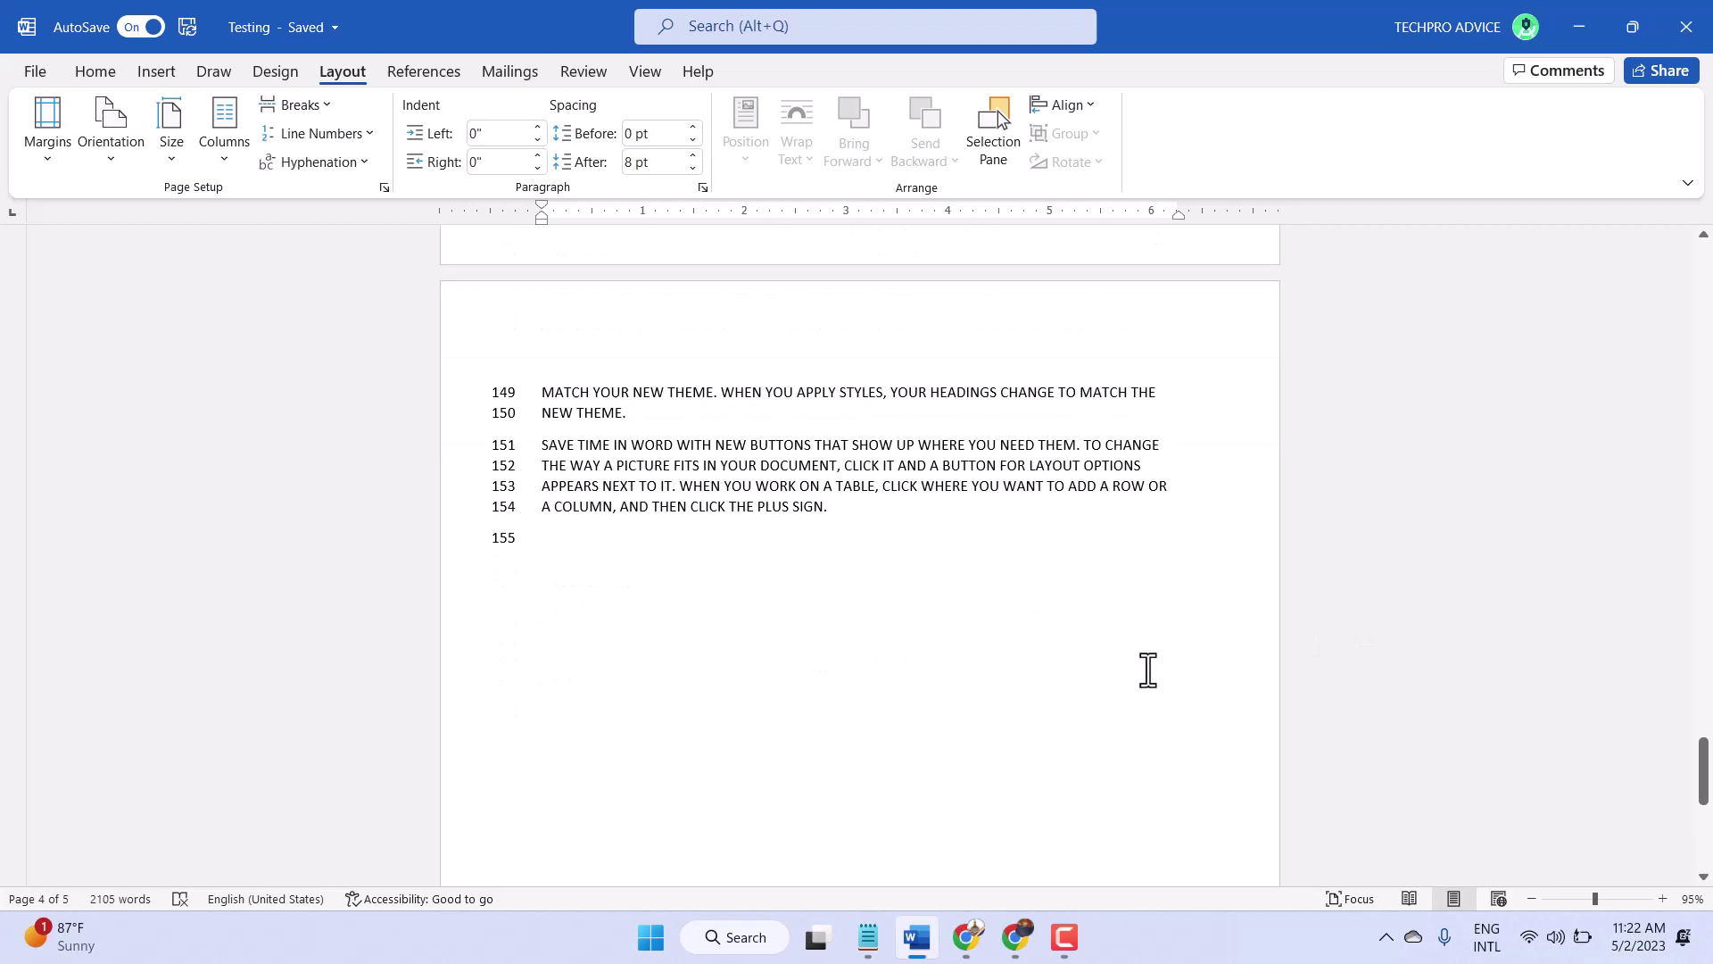
- Add empty lines after the final paragraph so line numbering extends to line 162
click(894, 535)
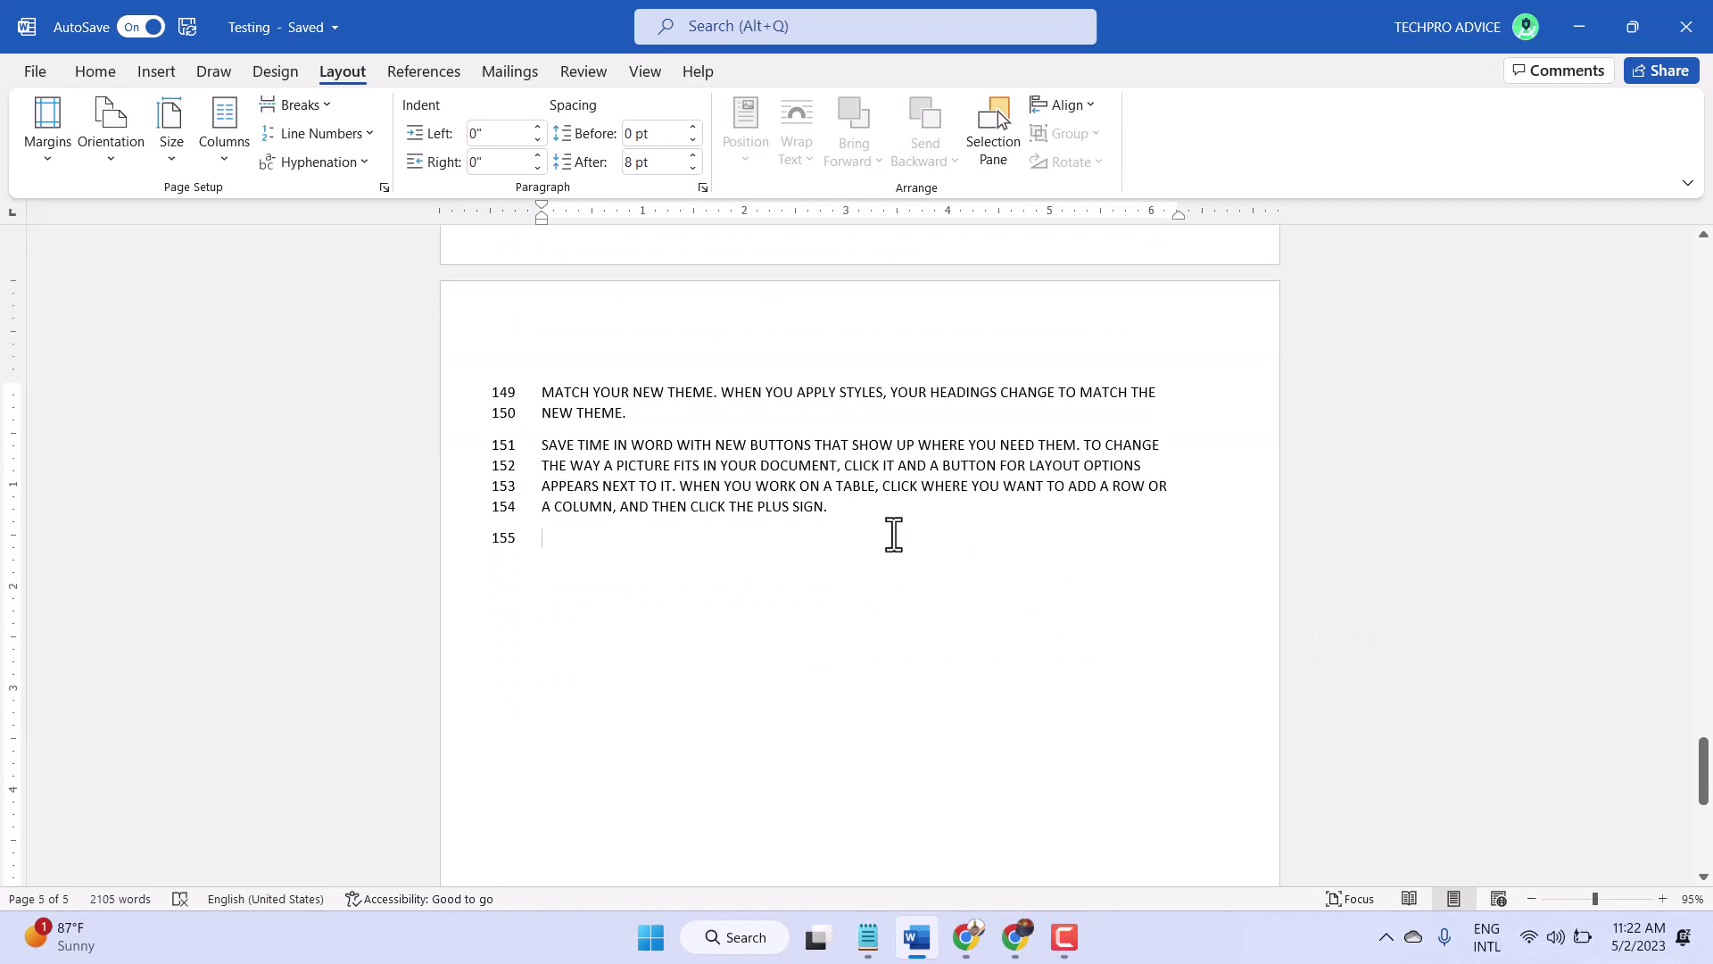
key(Return)
key(Return)
key(Return)
key(Return)
key(Return)
key(Return)
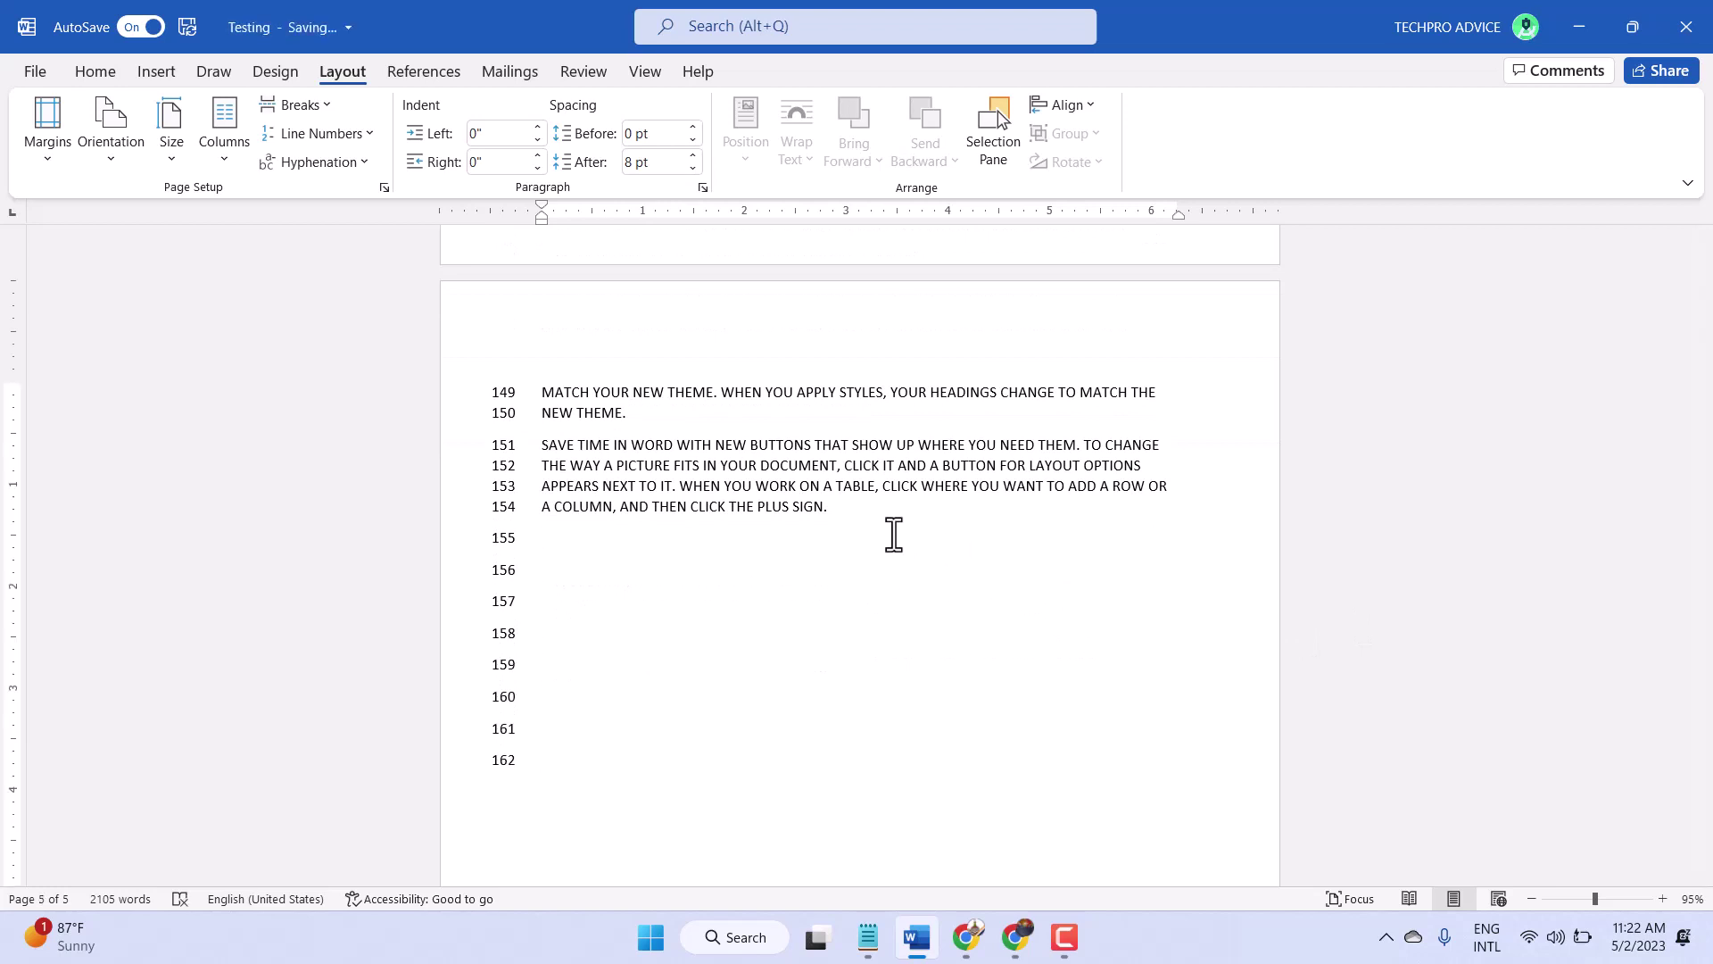
scroll(568, 529, up, 1)
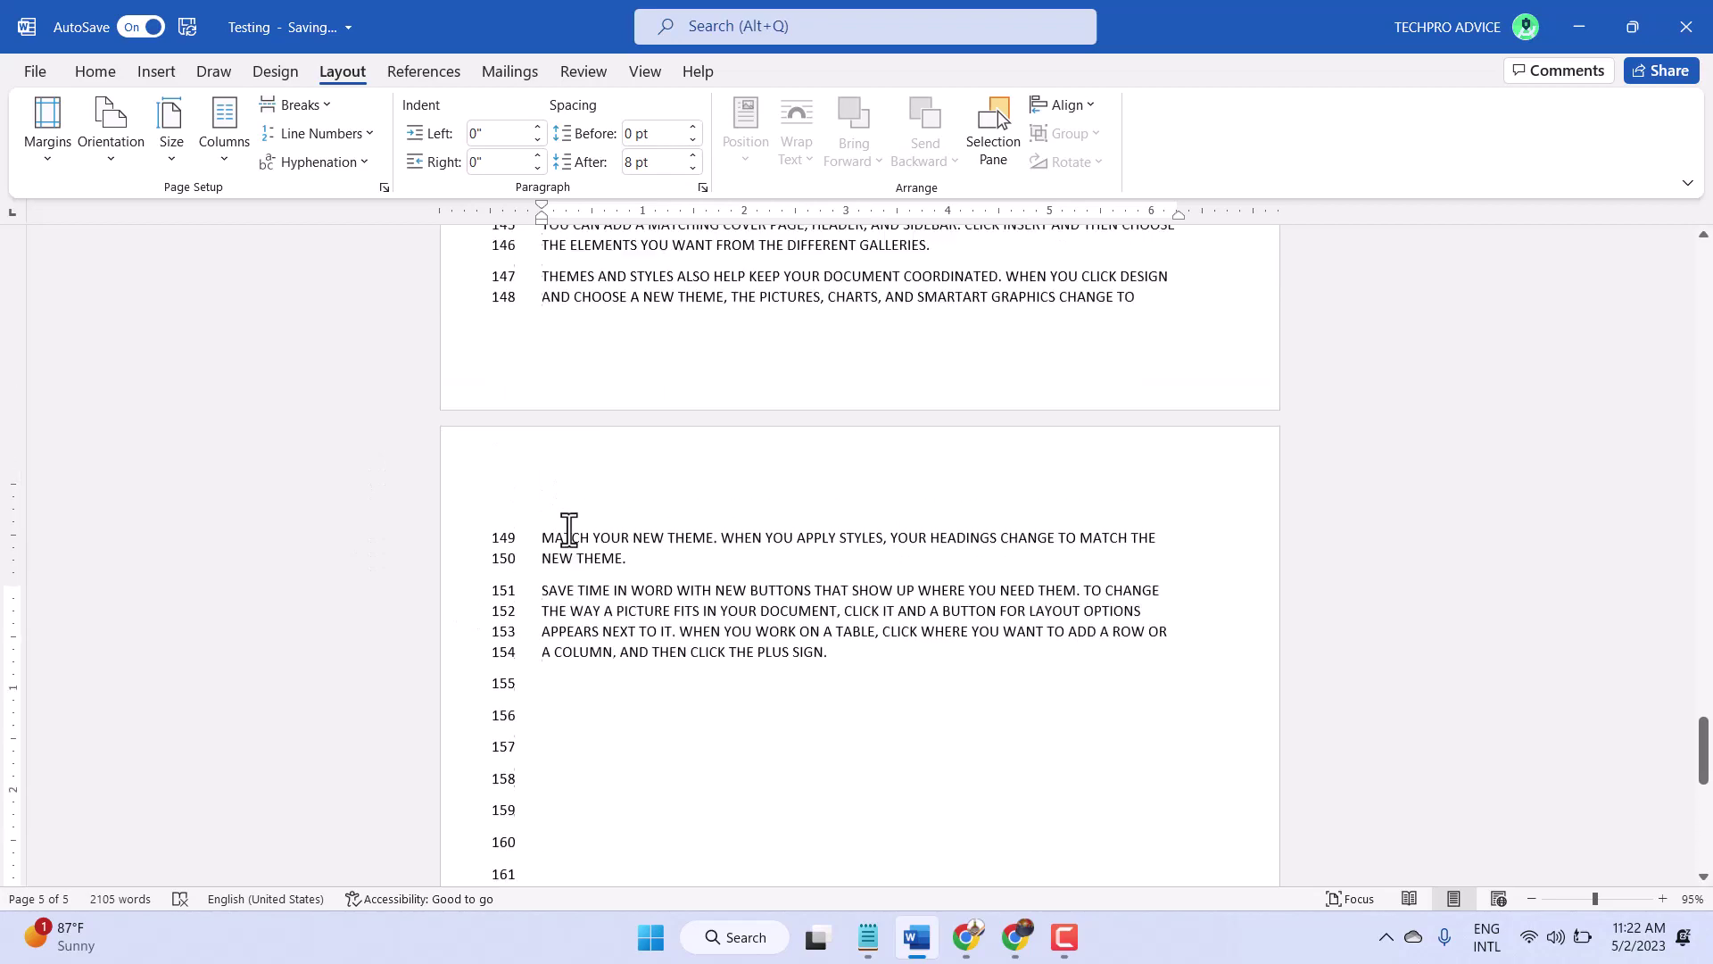
scroll(569, 529, up, 5)
scroll(570, 529, up, 5)
scroll(670, 508, up, 5)
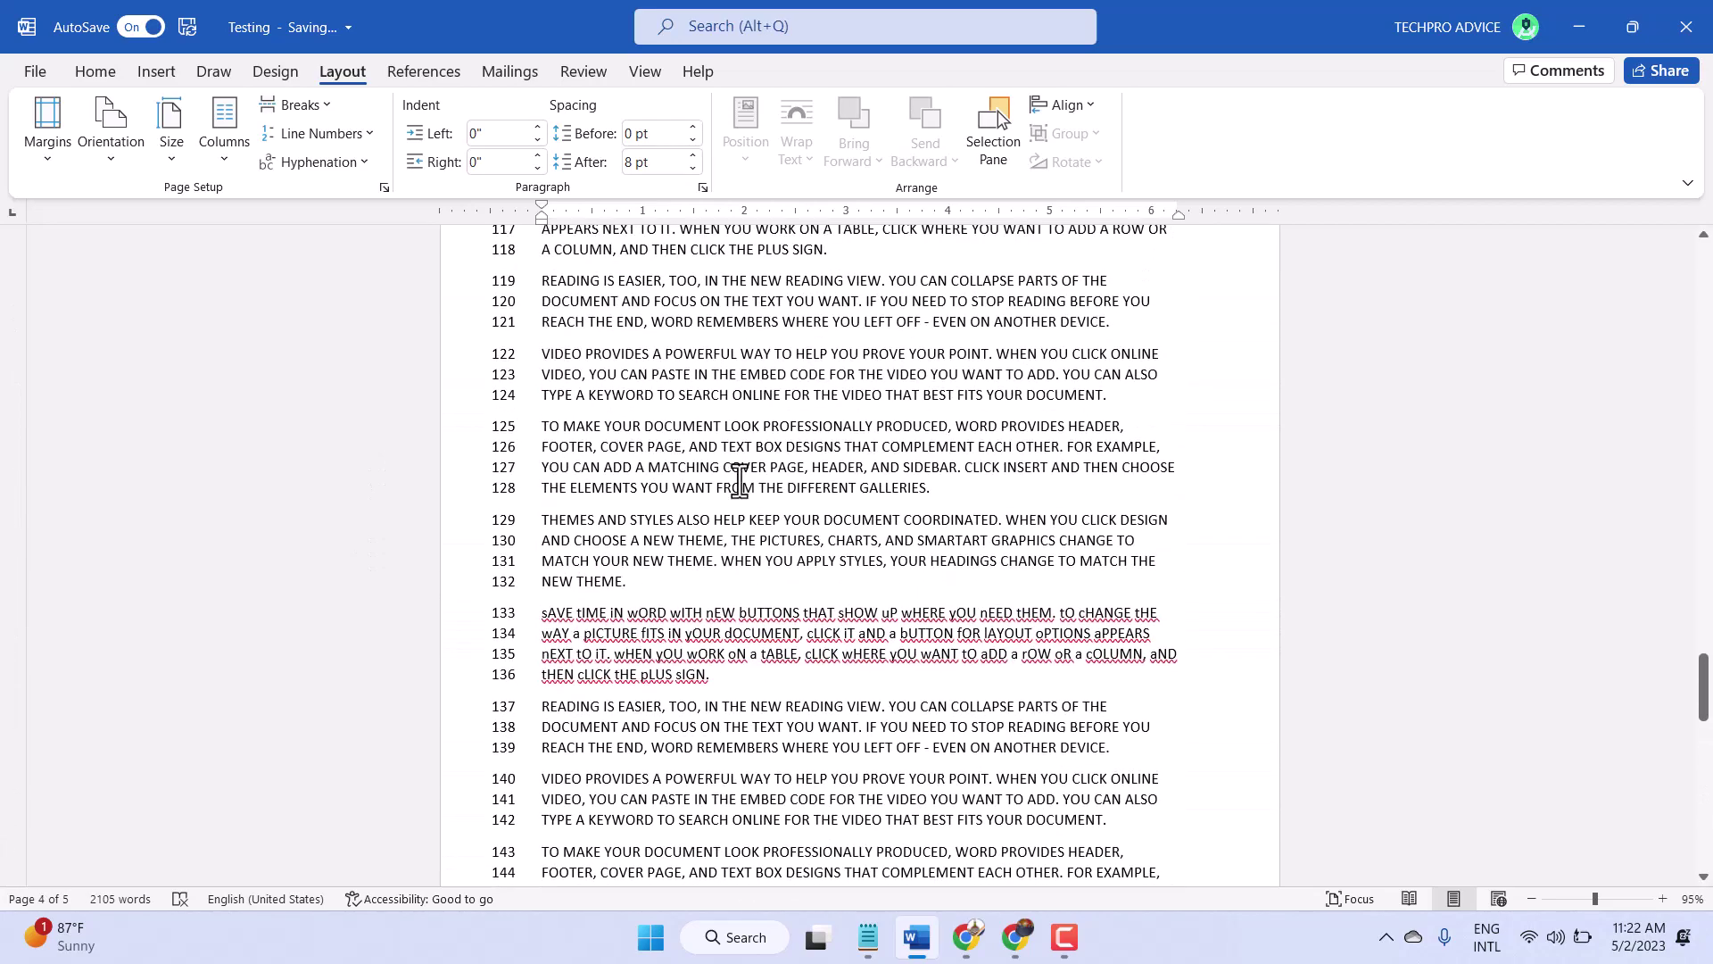
scroll(706, 454, up, 5)
scroll(706, 455, up, 5)
scroll(705, 454, up, 3)
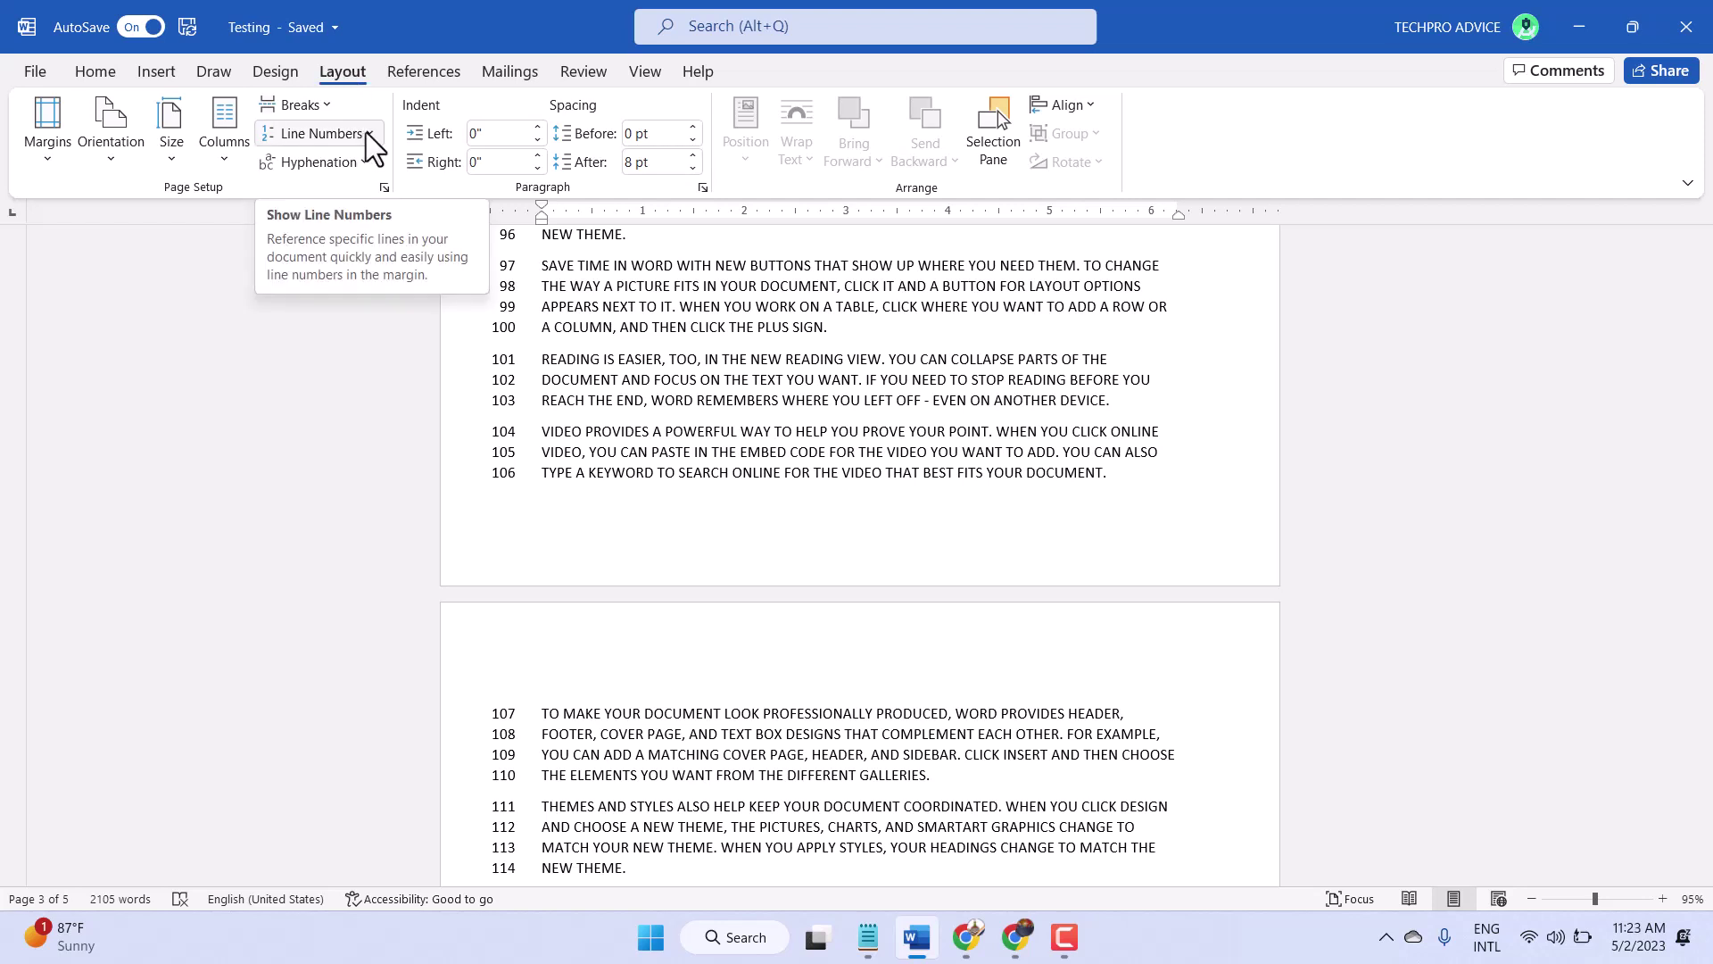
- Set the Layout Line Numbers option to None
click(366, 132)
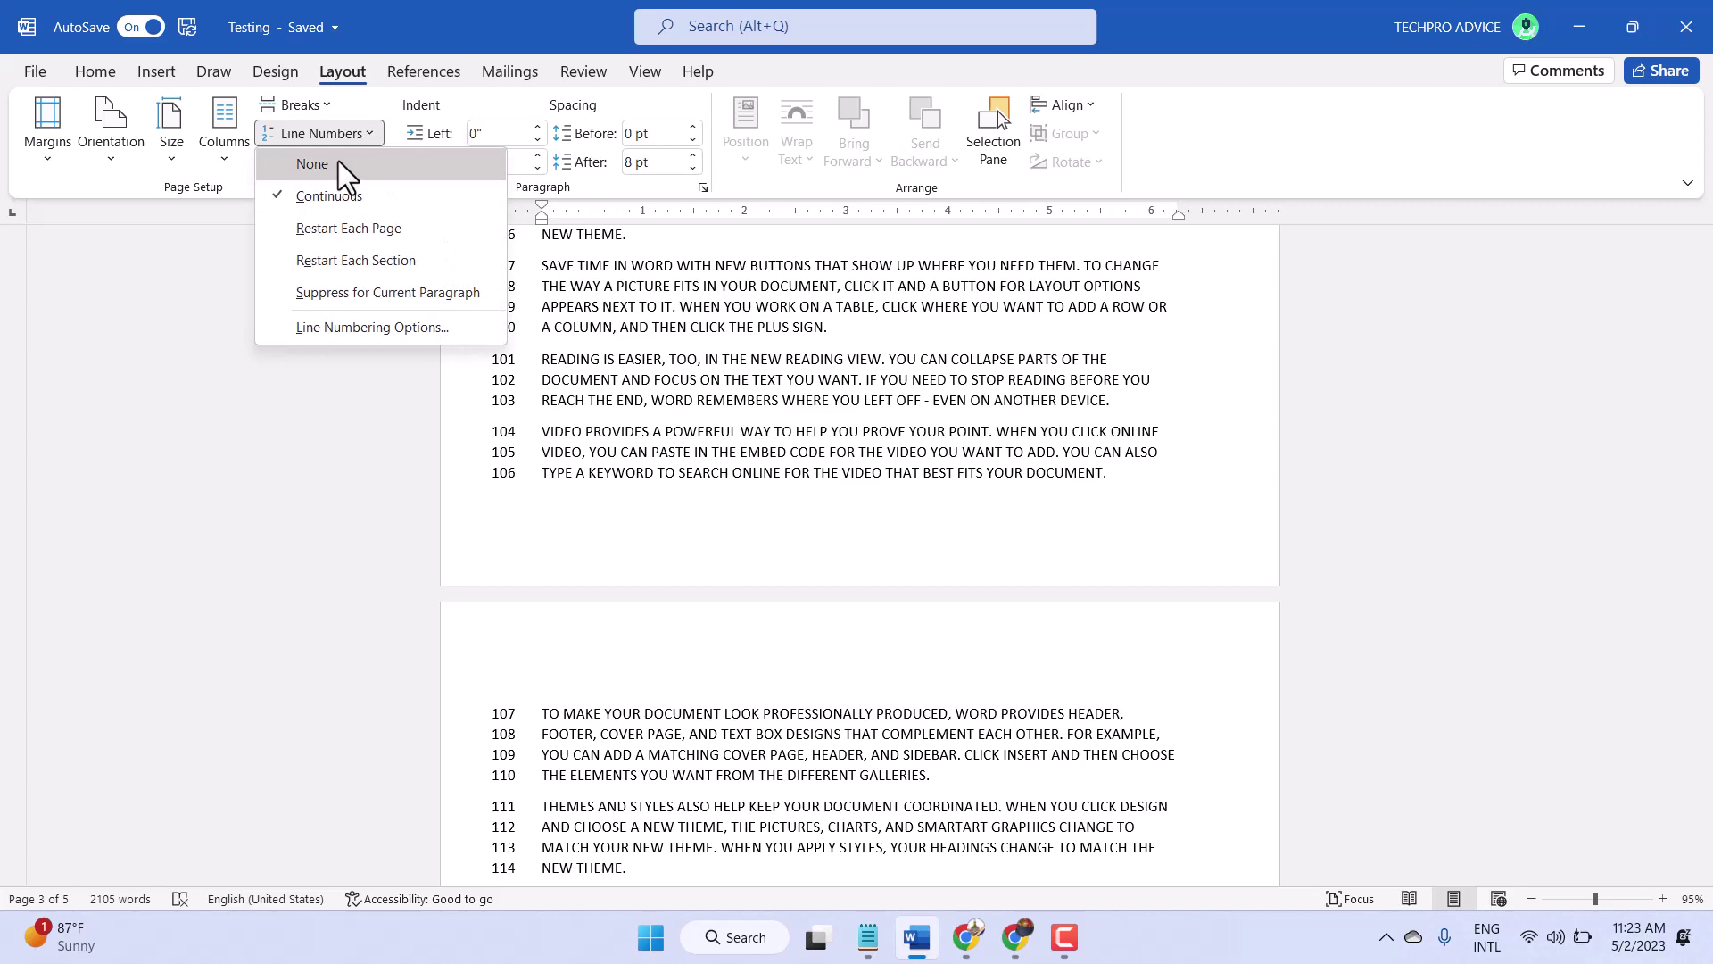
click(338, 161)
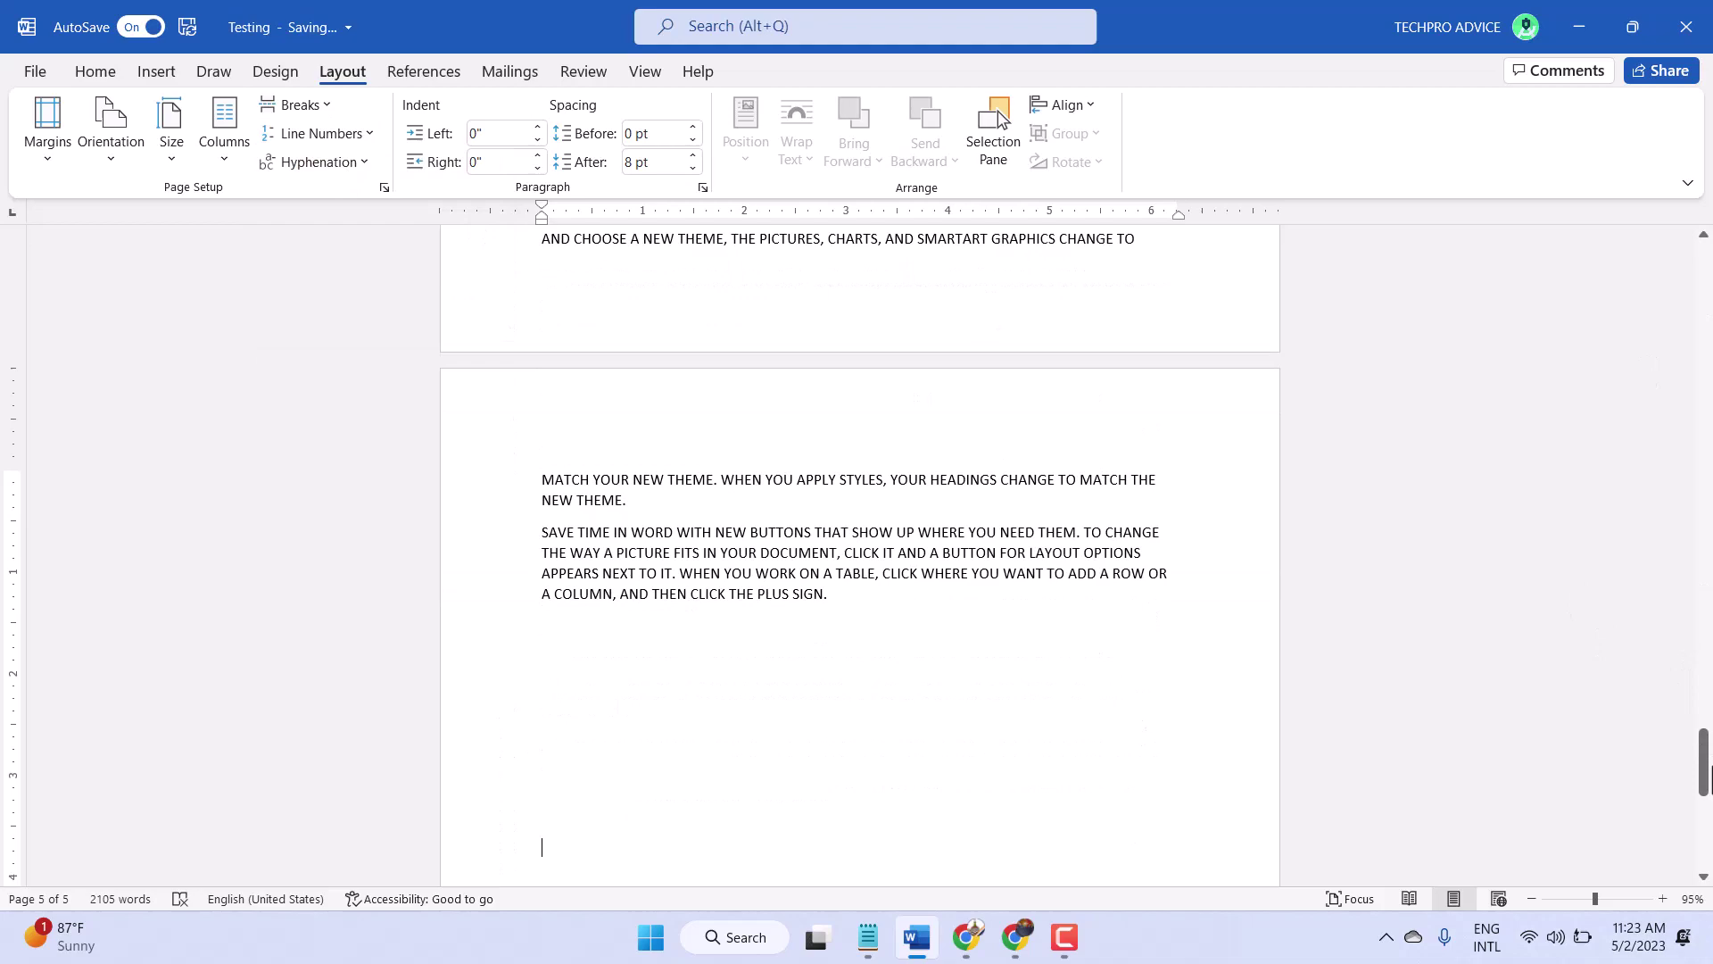
drag(1705, 770, 1703, 284)
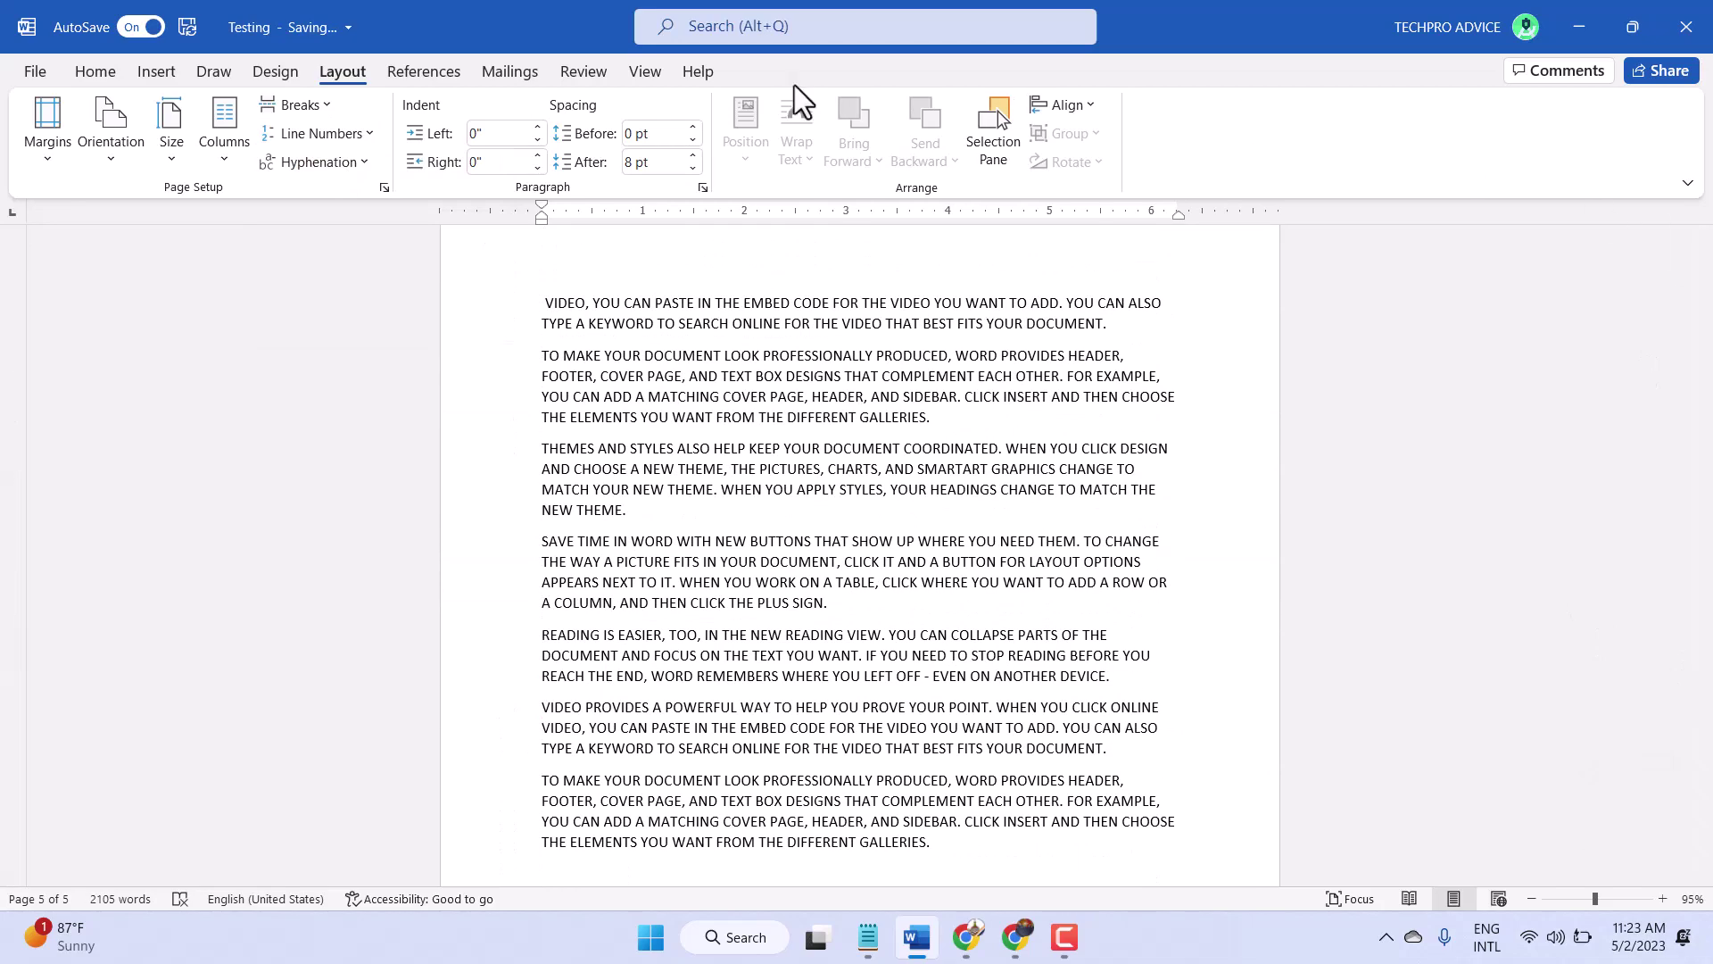
- Restore continuous line numbering and delete lines 154–161 so the document ends at line 153
click(345, 133)
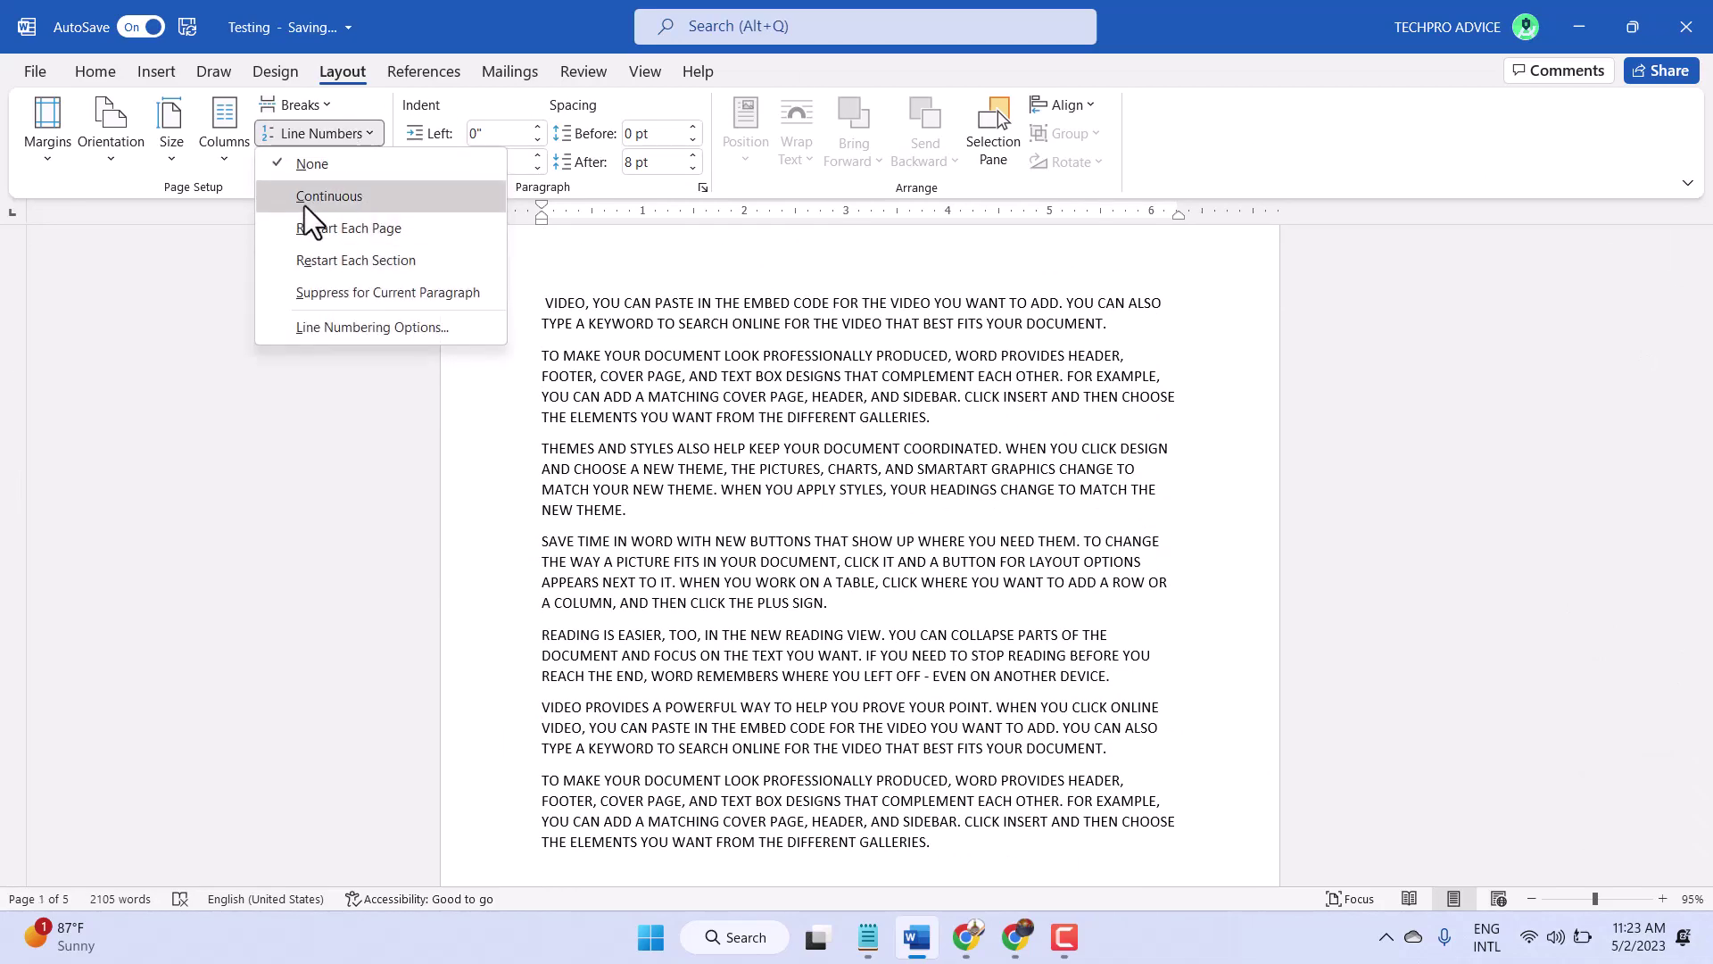
click(303, 205)
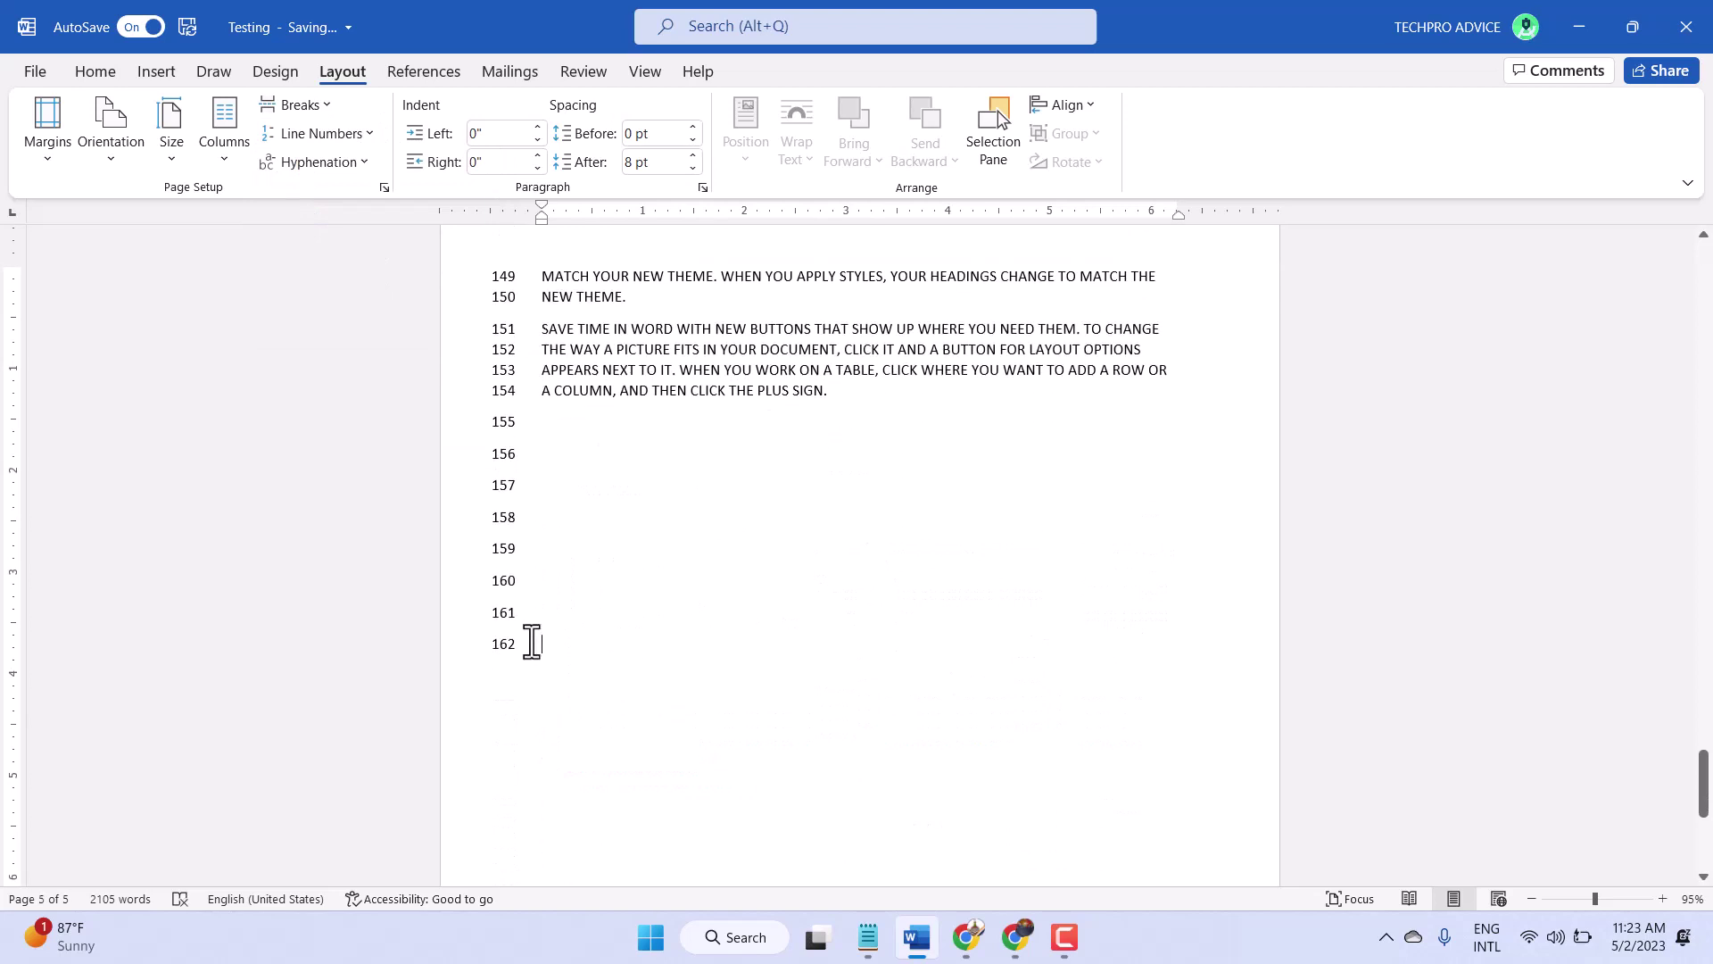
drag(533, 643, 491, 454)
drag(546, 616, 542, 391)
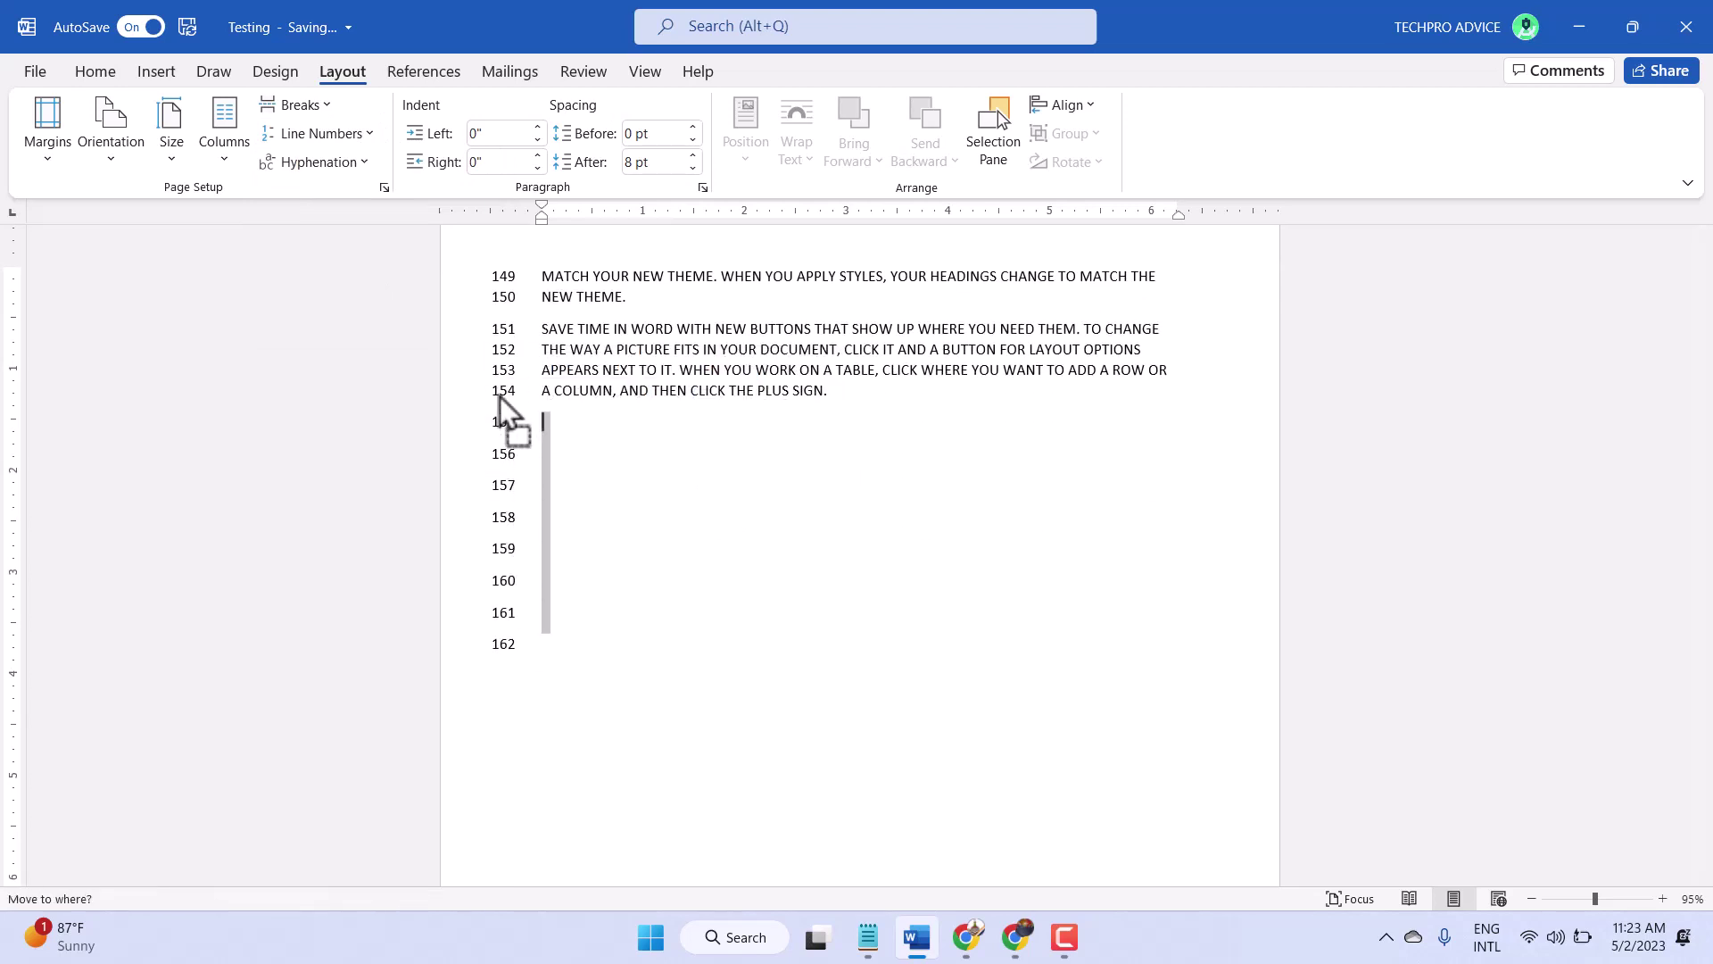
click(499, 402)
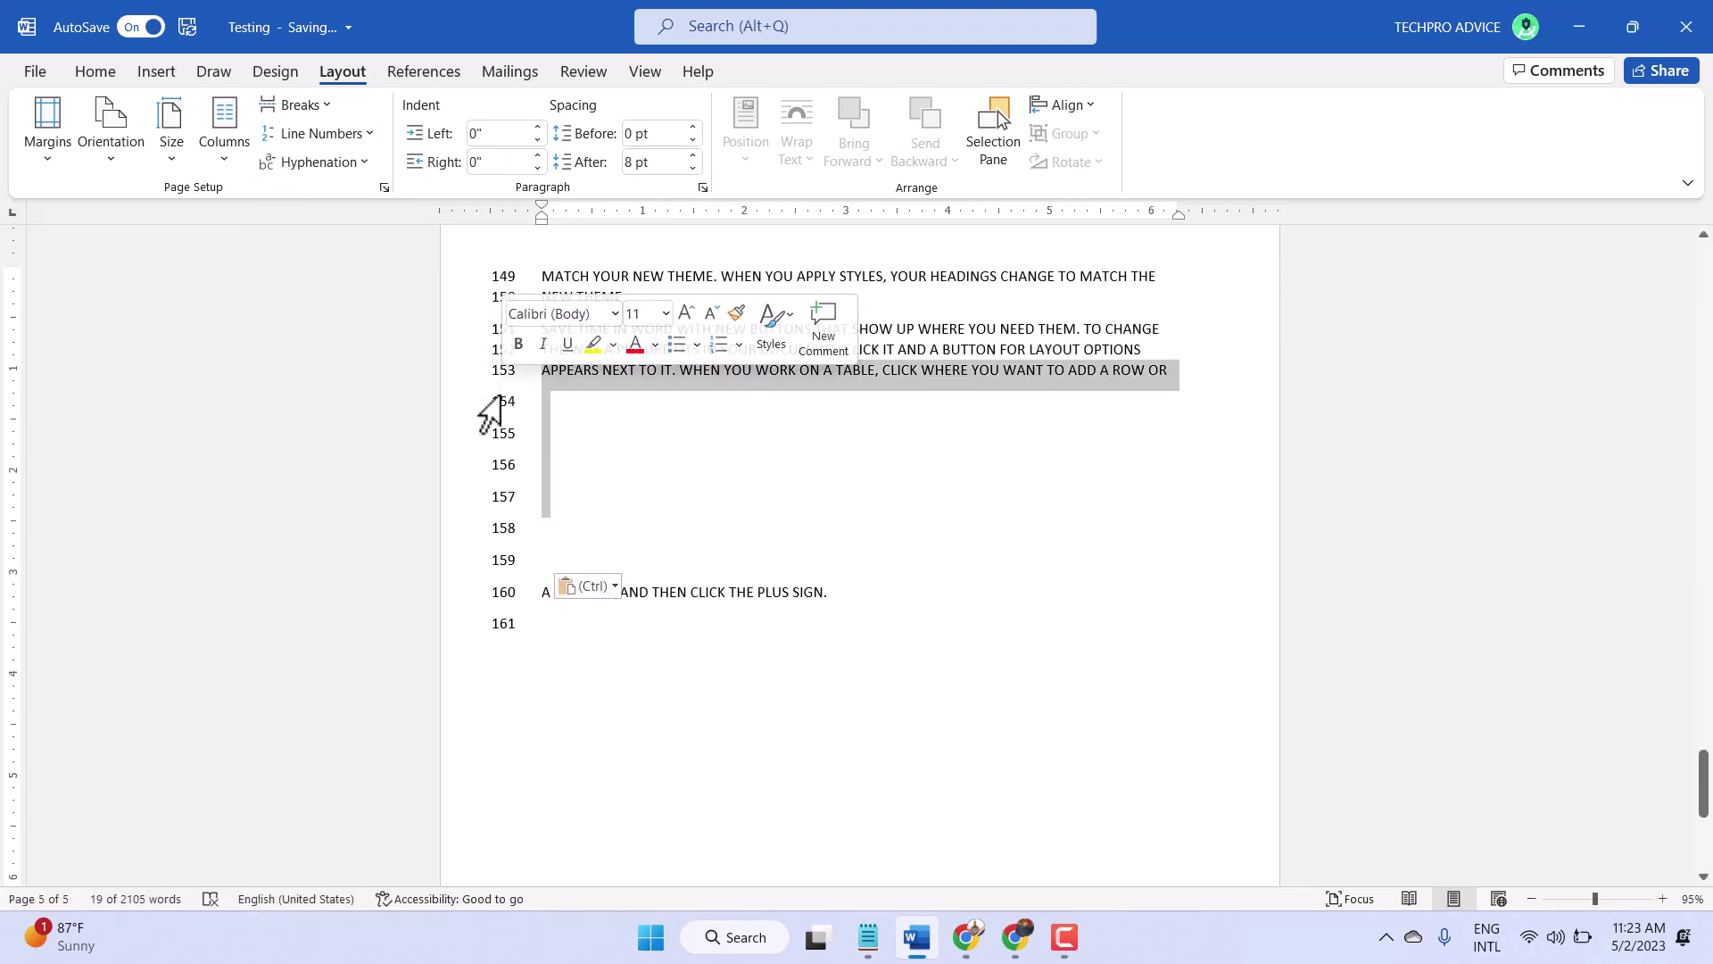
click(506, 448)
drag(542, 402, 516, 636)
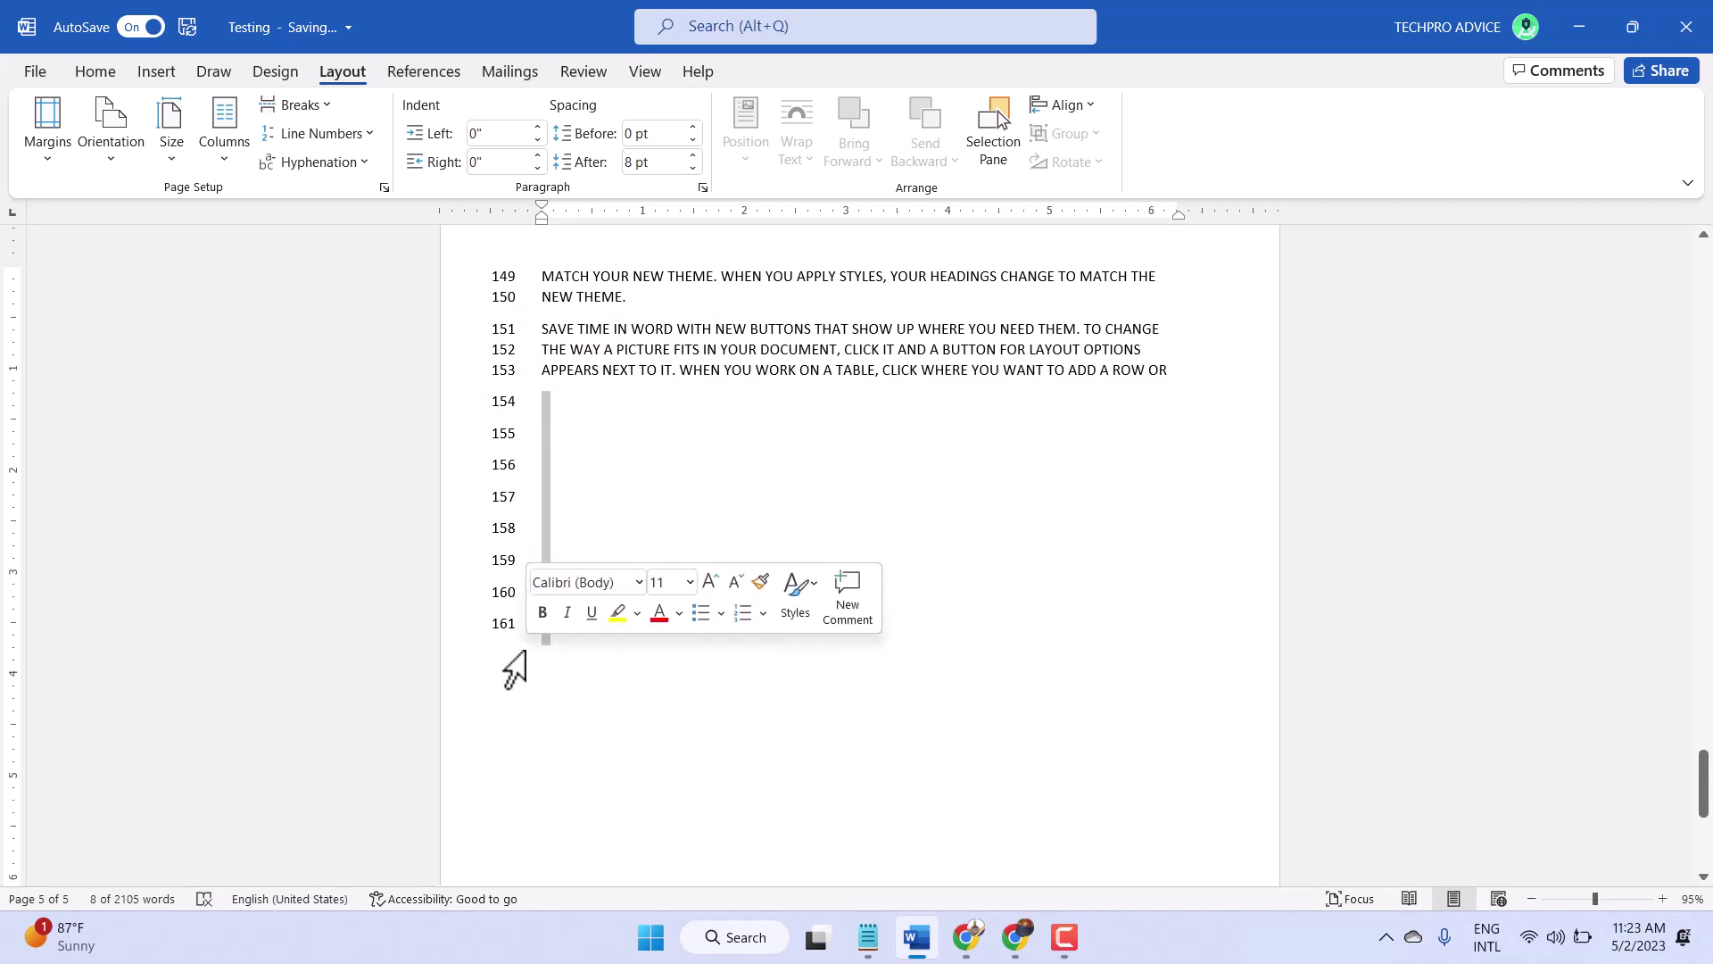
key(Delete)
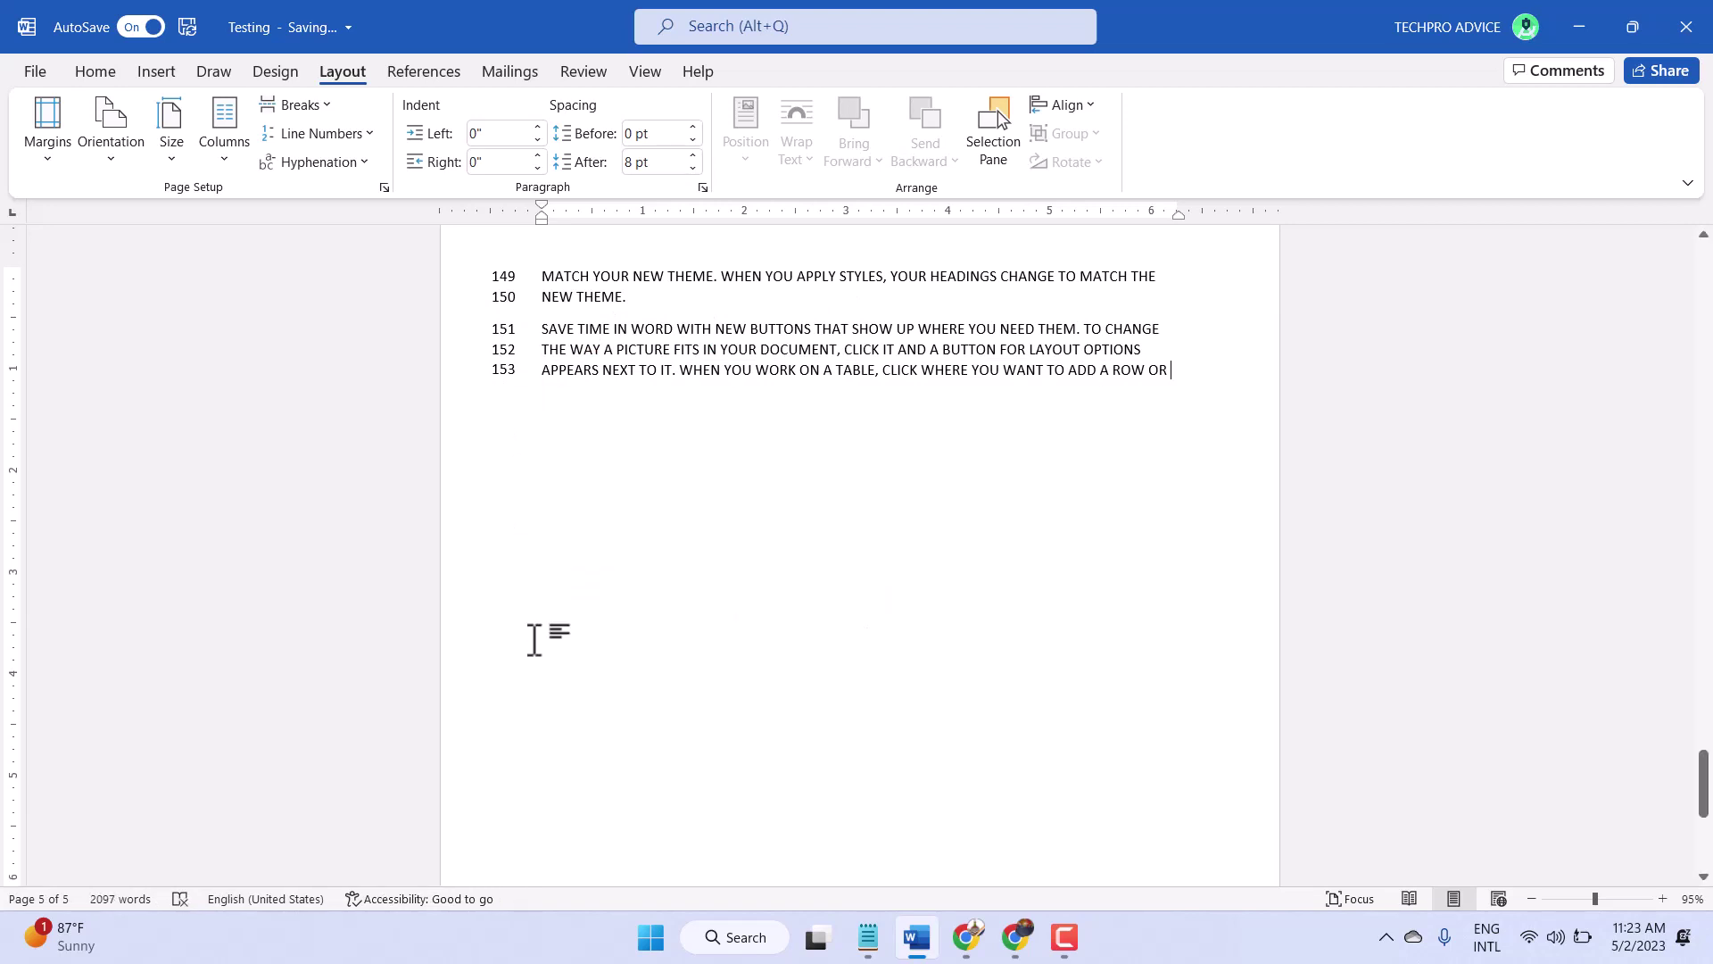
scroll(550, 616, up, 3)
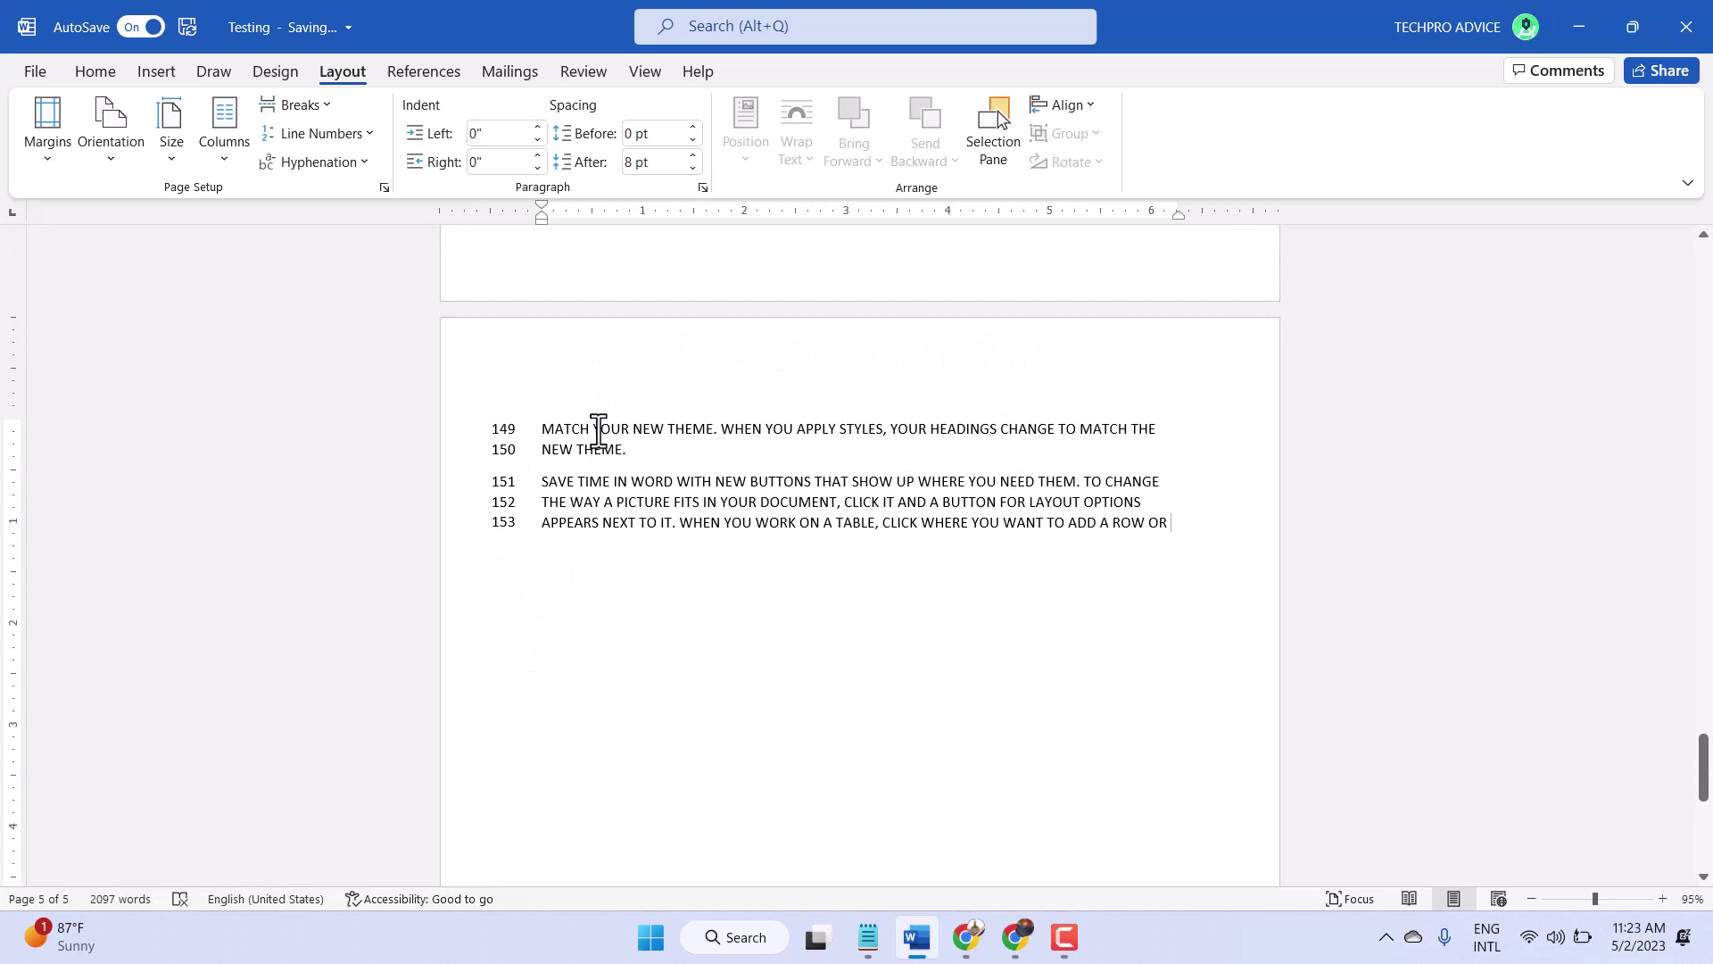
scroll(534, 437, up, 3)
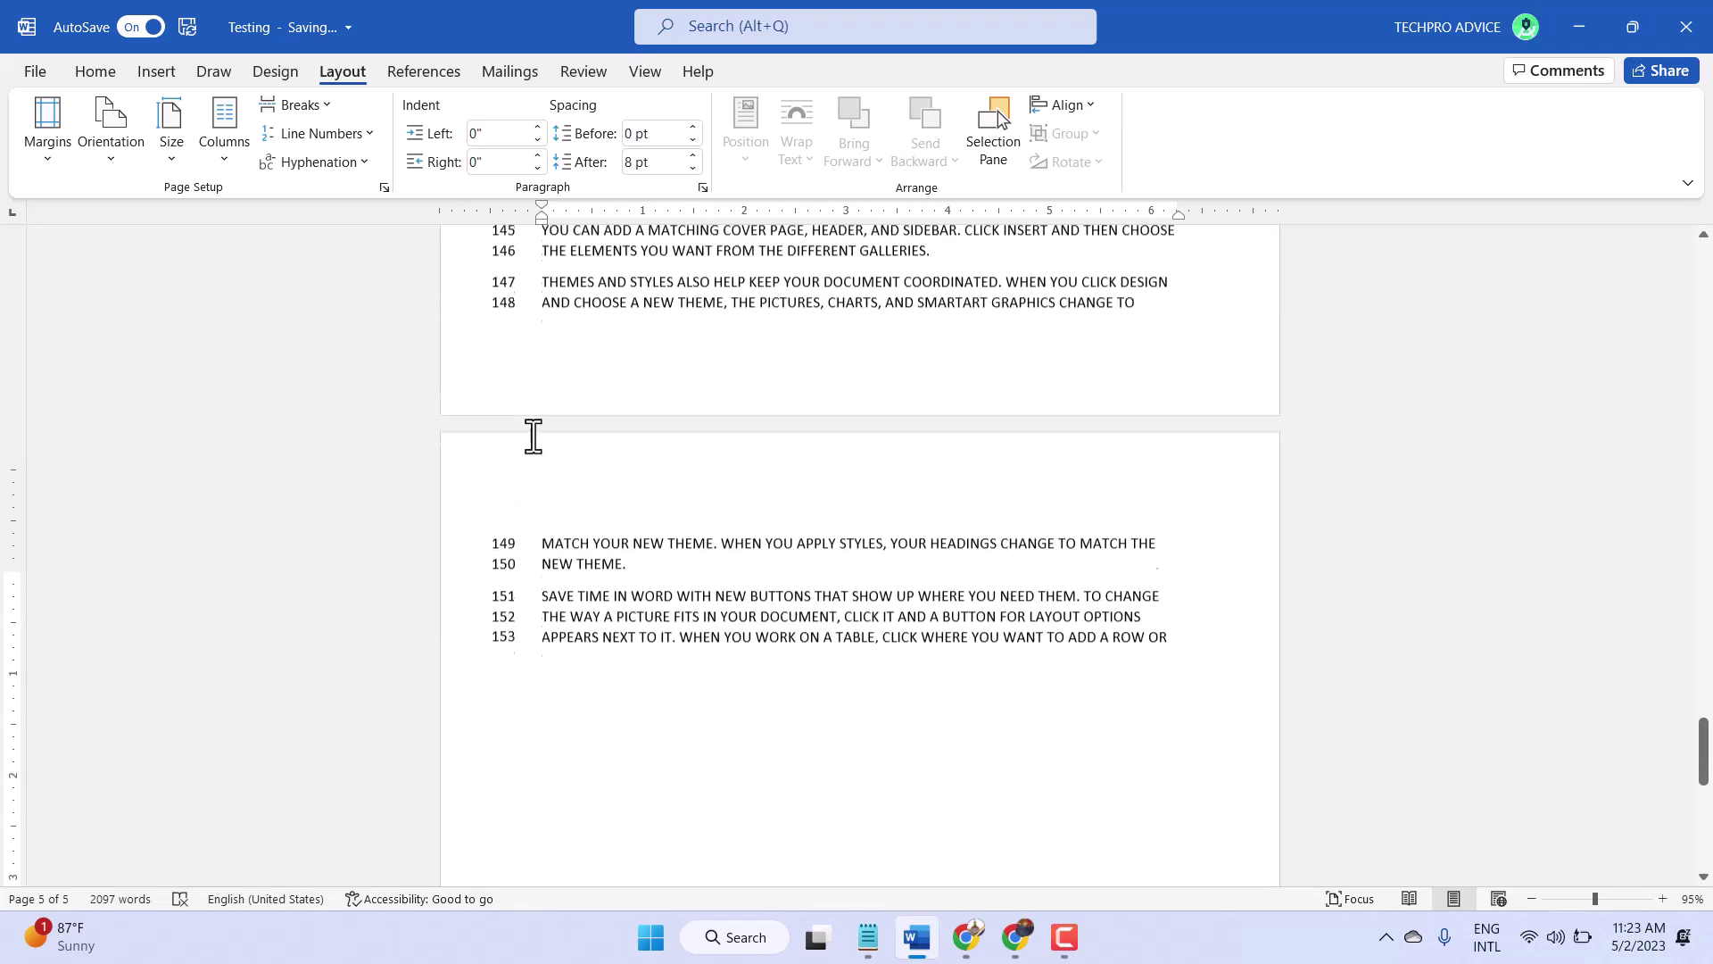
scroll(535, 438, up, 2)
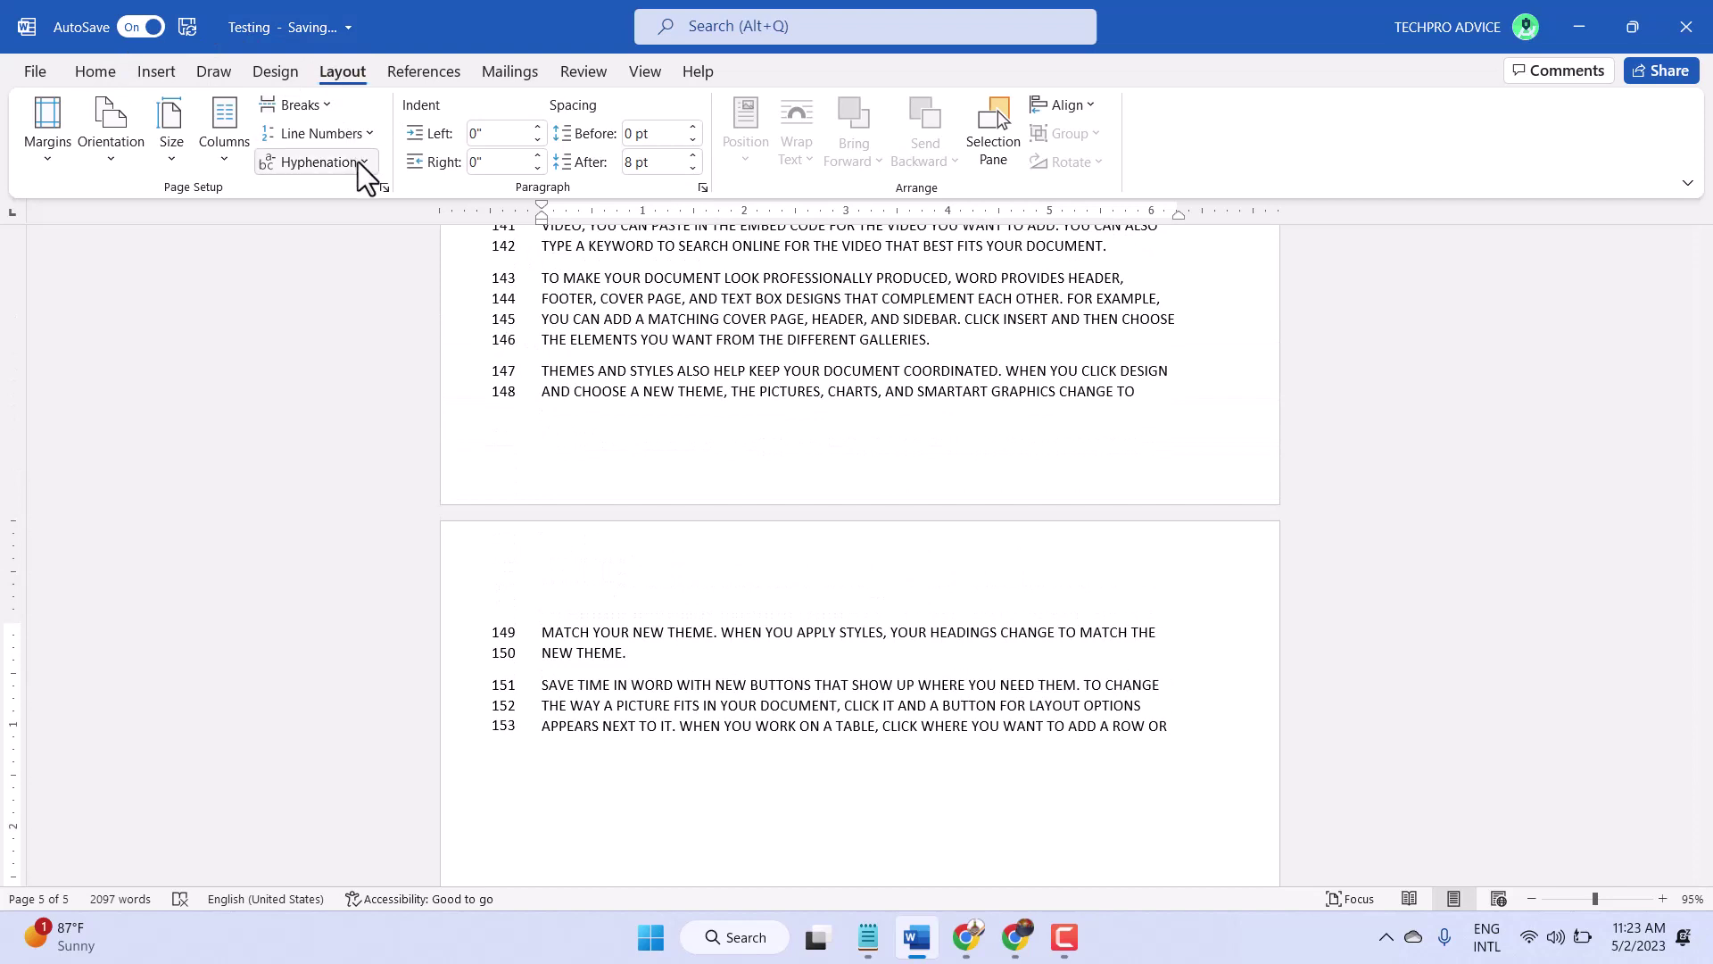
- Set Line Numbers back to None and confirm that None is checked
click(360, 137)
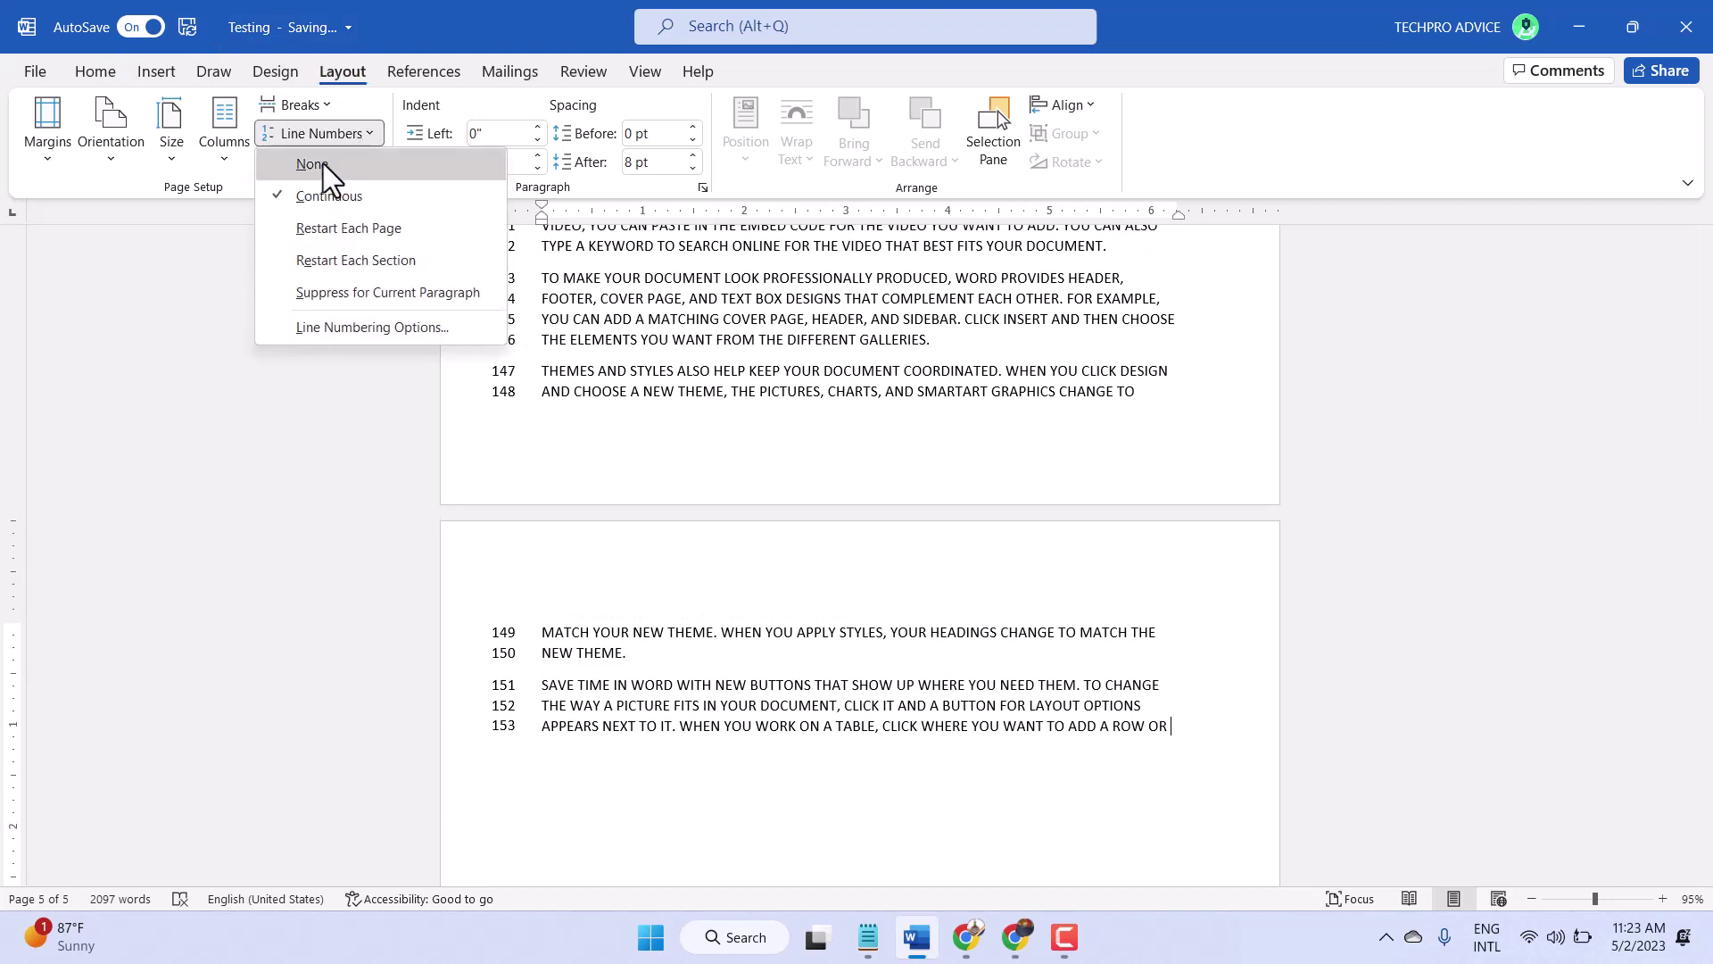
click(323, 164)
click(358, 134)
click(315, 164)
scroll(712, 426, up, 3)
scroll(712, 426, up, 3)
scroll(712, 426, up, 3)
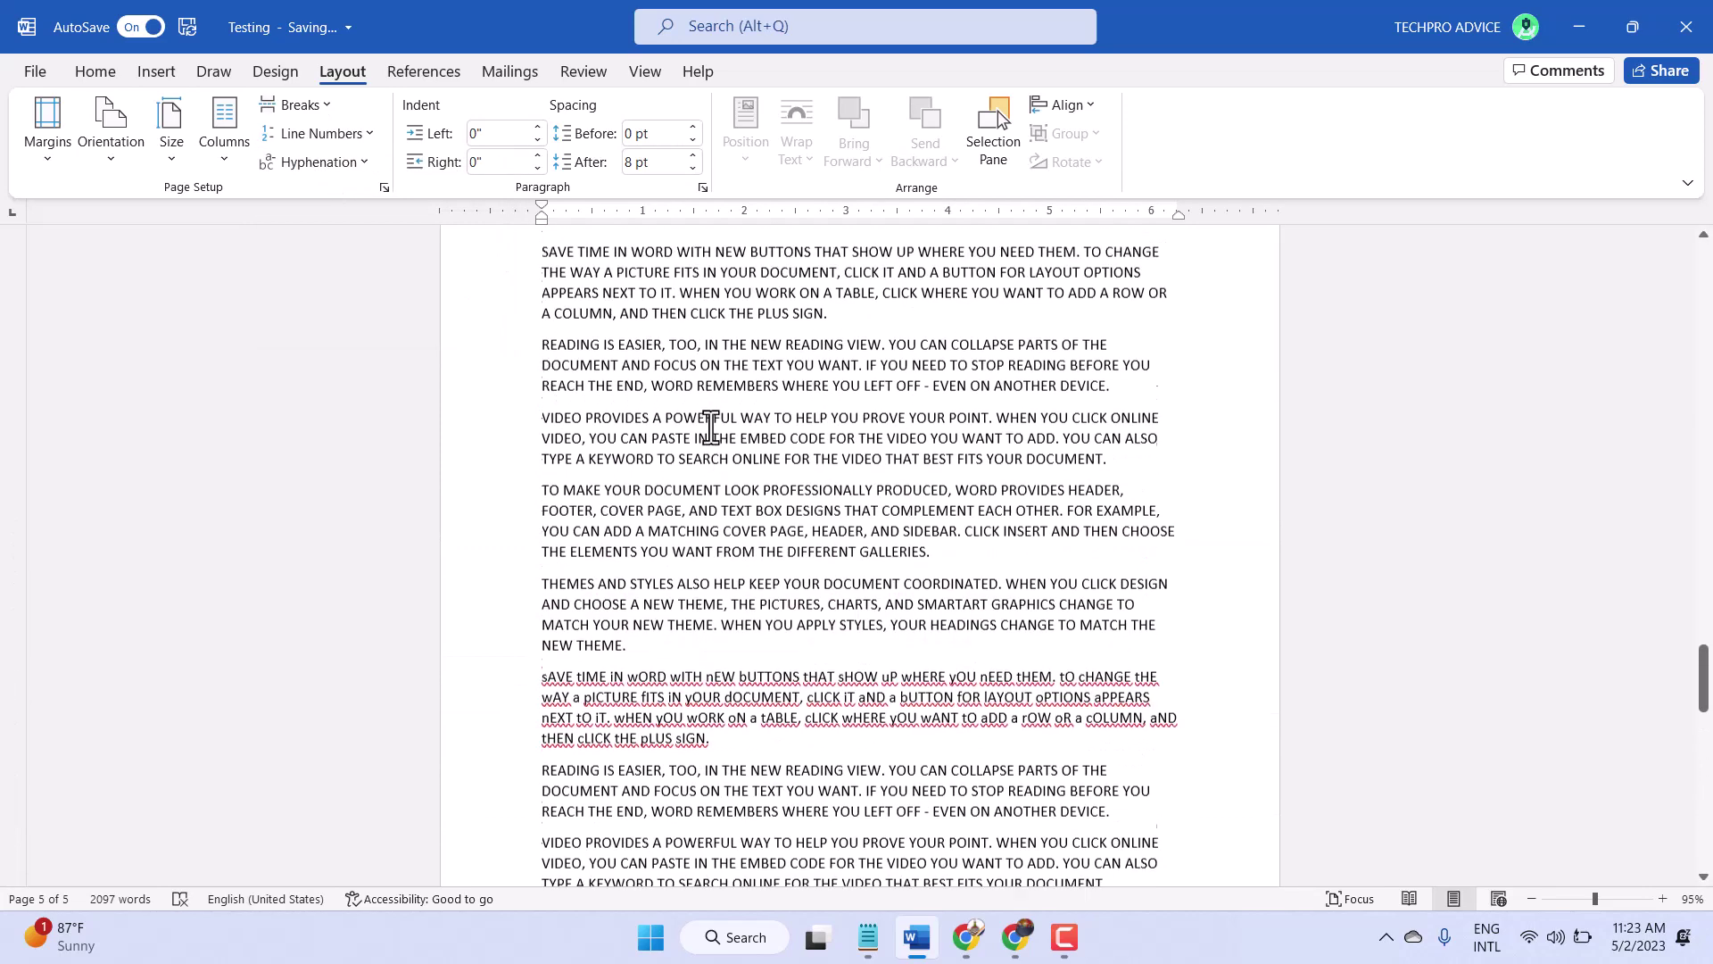
scroll(712, 426, up, 2)
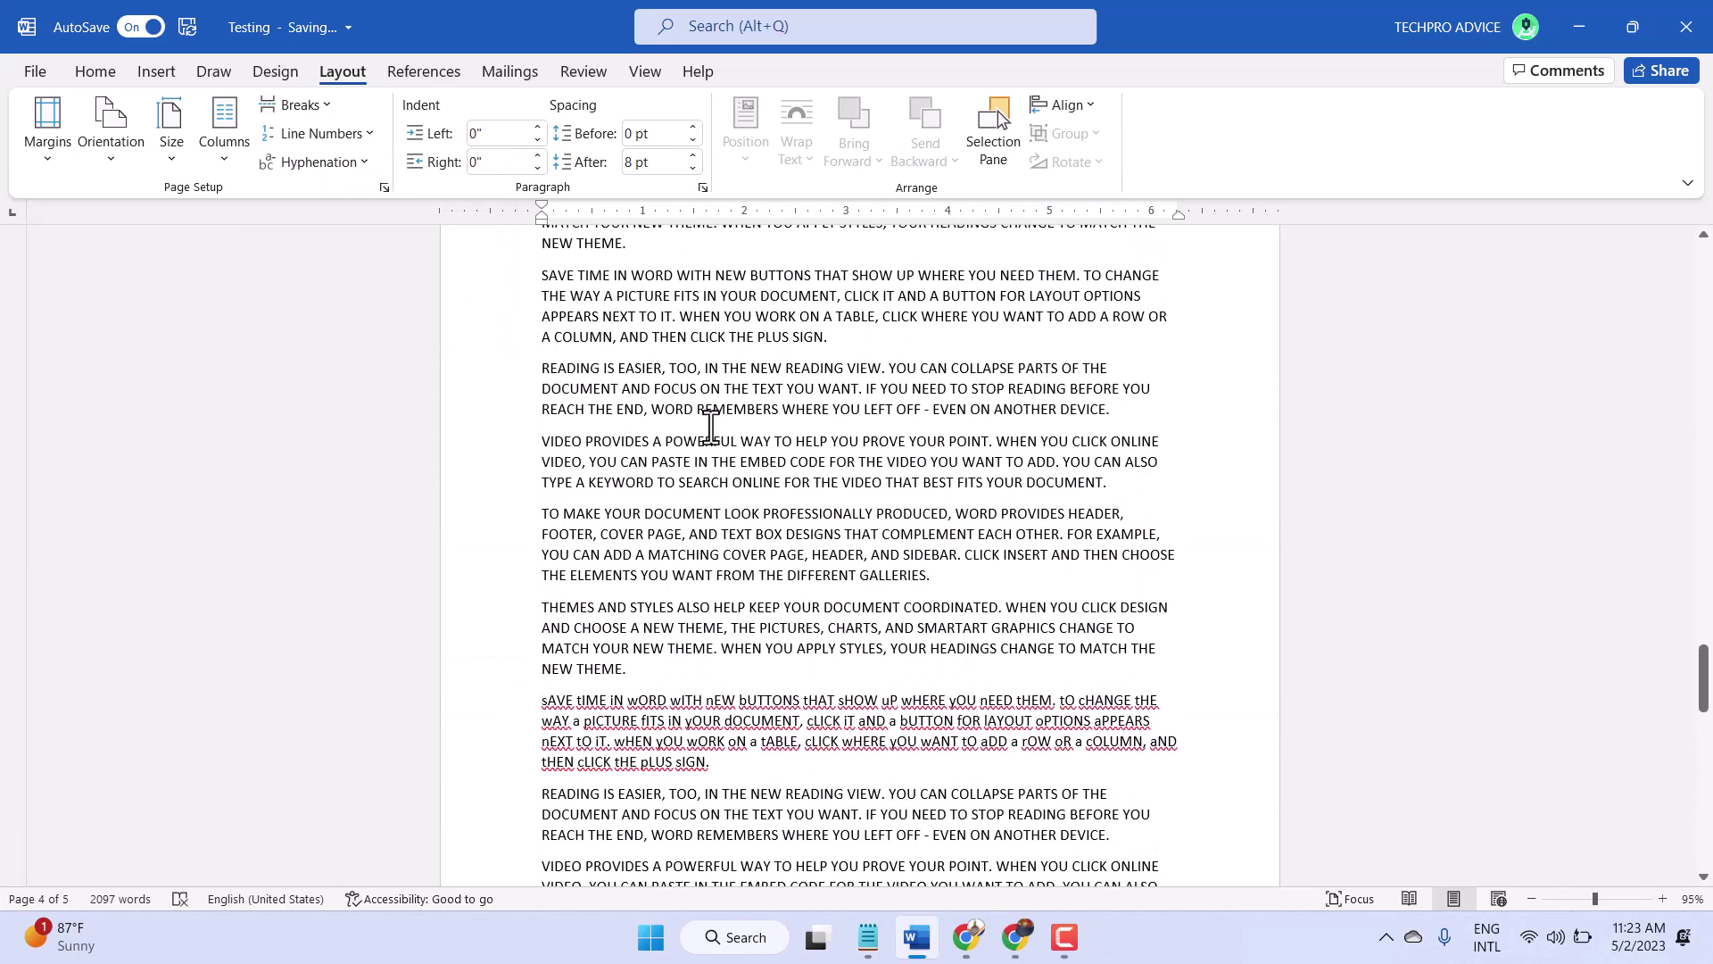